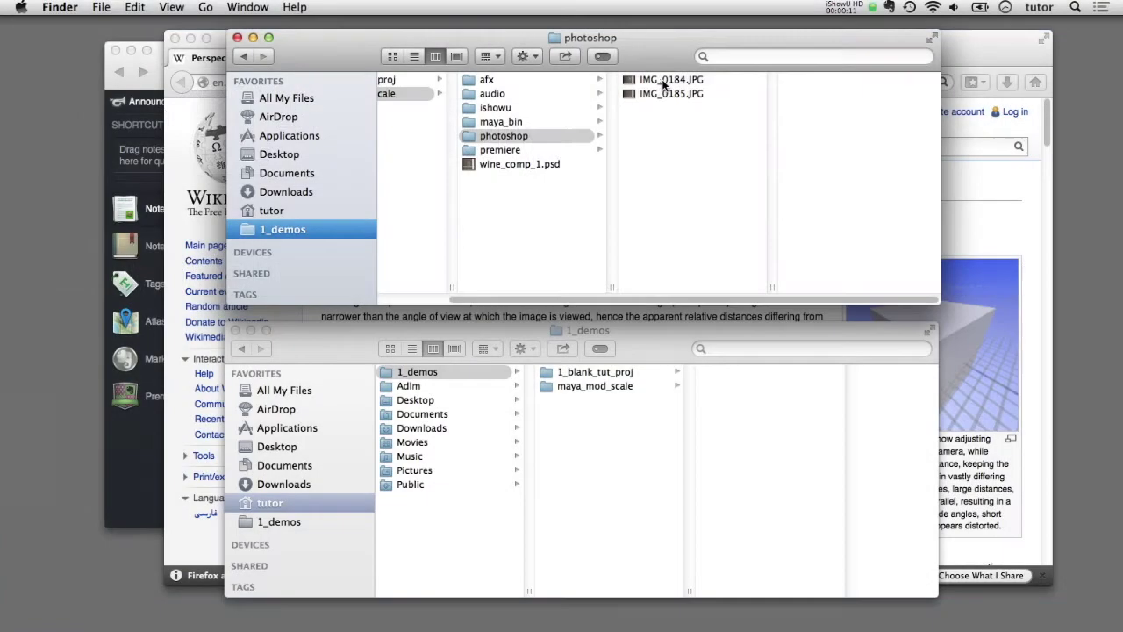
Step: Open IMG_0184.JPG in a resized Quick Look preview
click(662, 79)
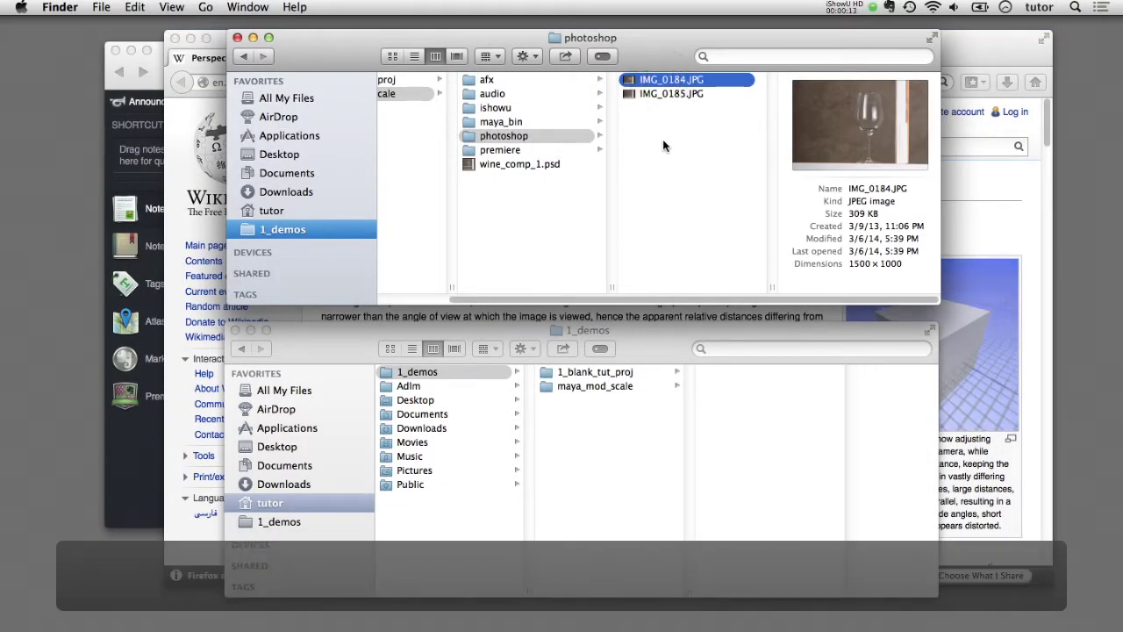
key(space)
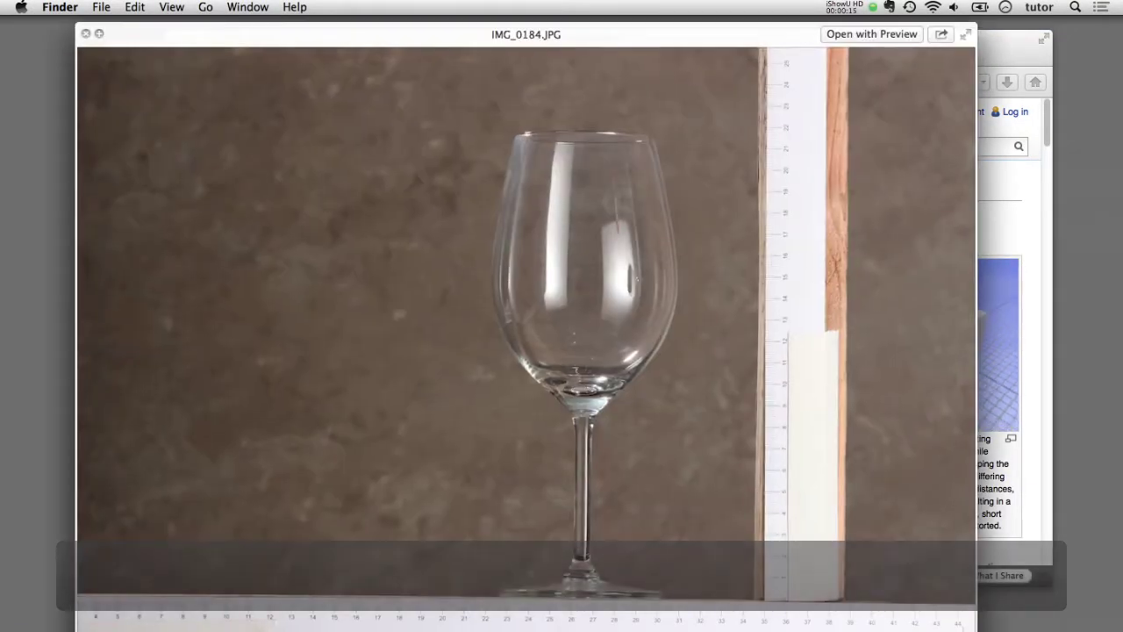
drag(974, 628, 953, 606)
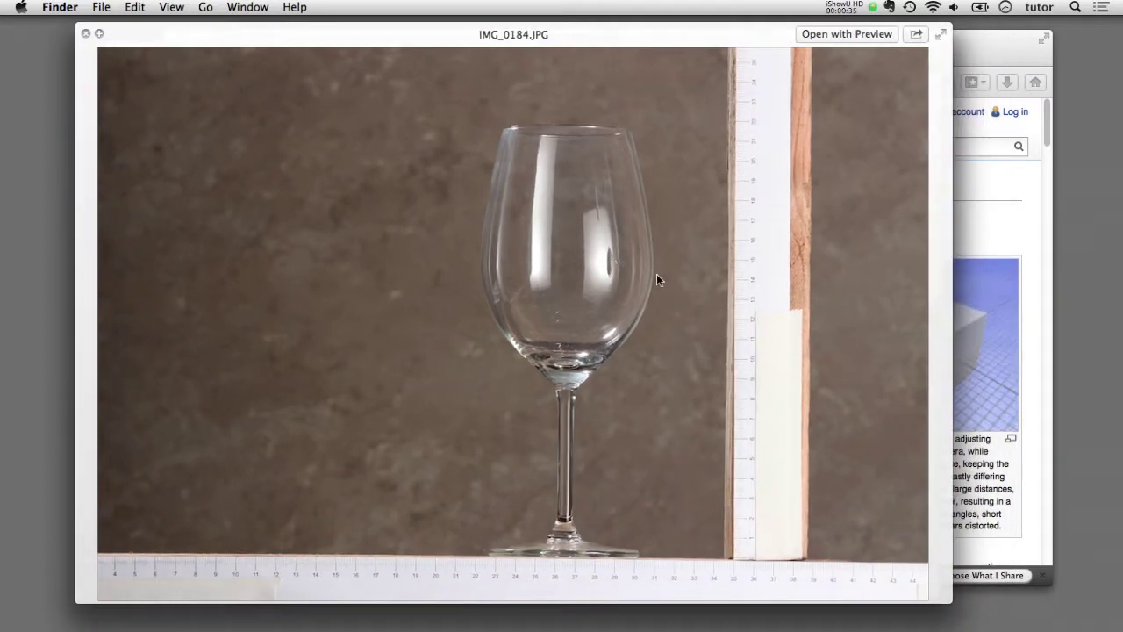
Step: Flip between IMG_0184 and the top-view IMG_0185 to compare, then bring the Wikipedia article forward
key(Down)
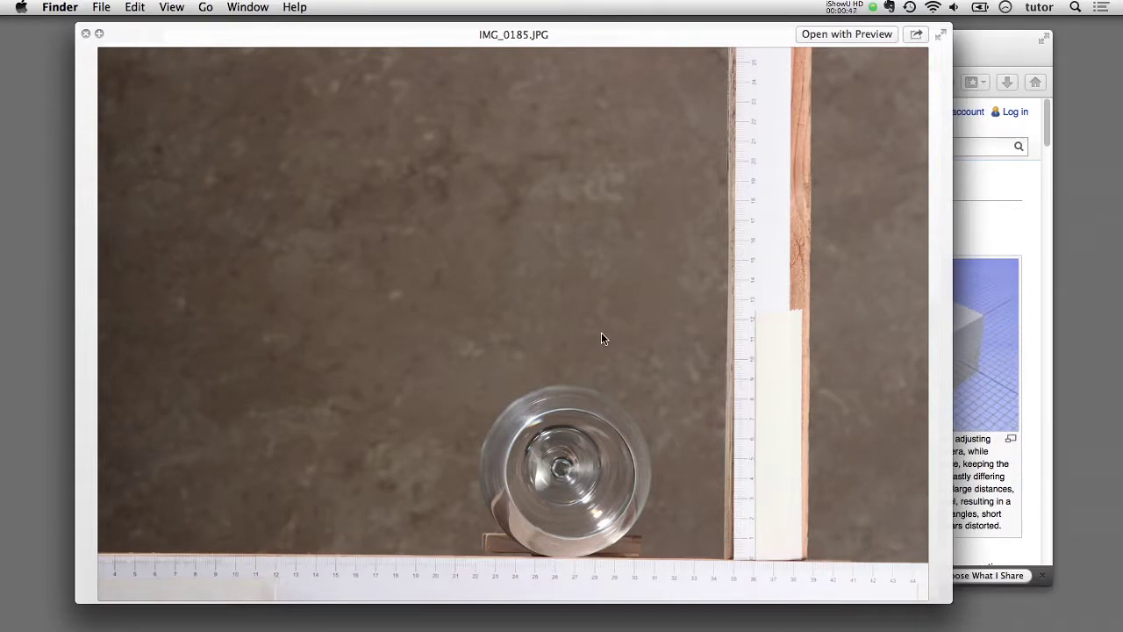
key(Up)
key(Down)
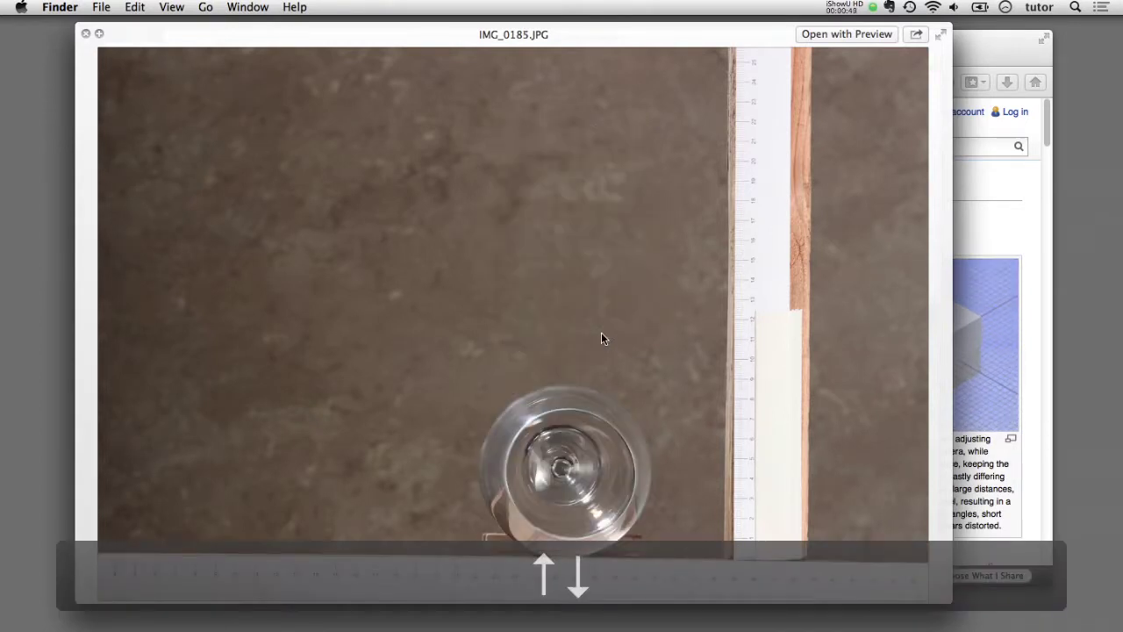
key(Up)
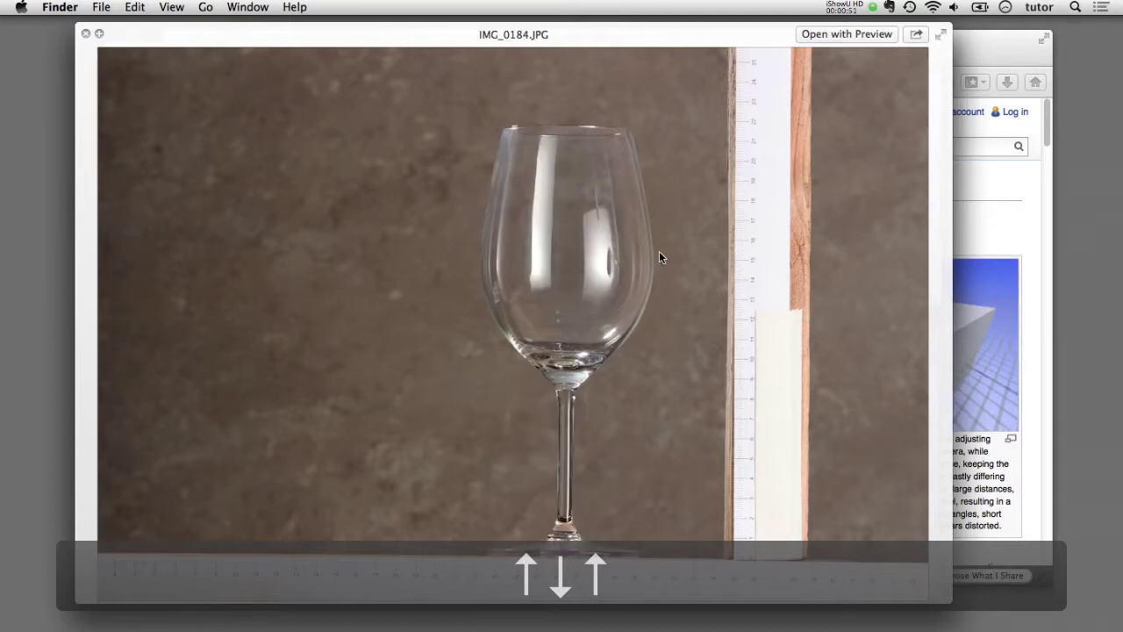
key(Down)
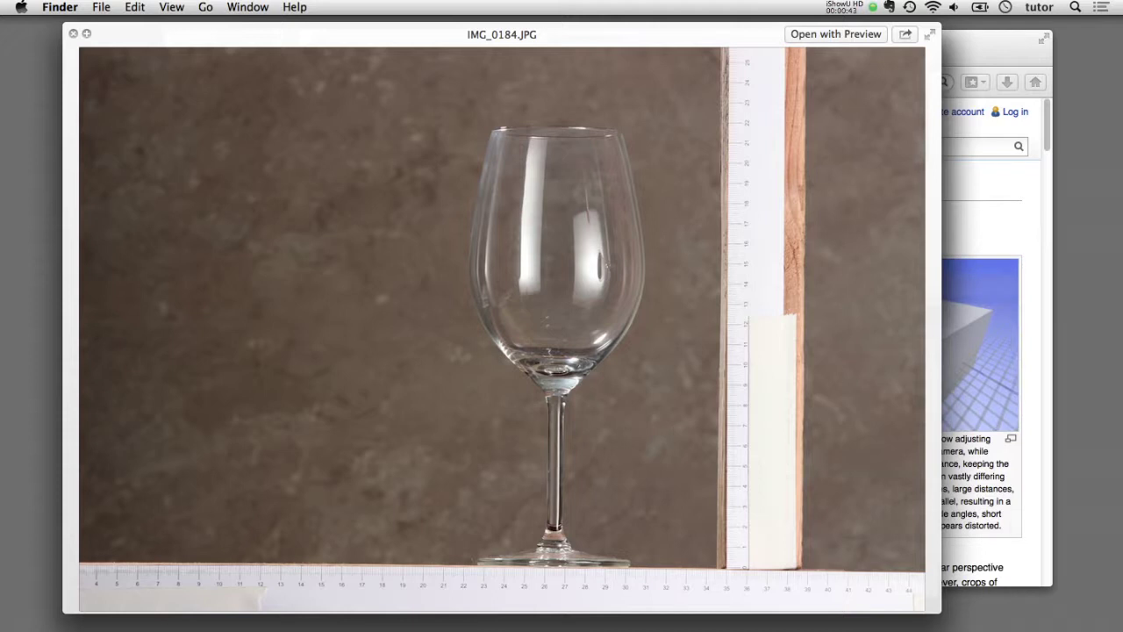
drag(970, 48, 895, 46)
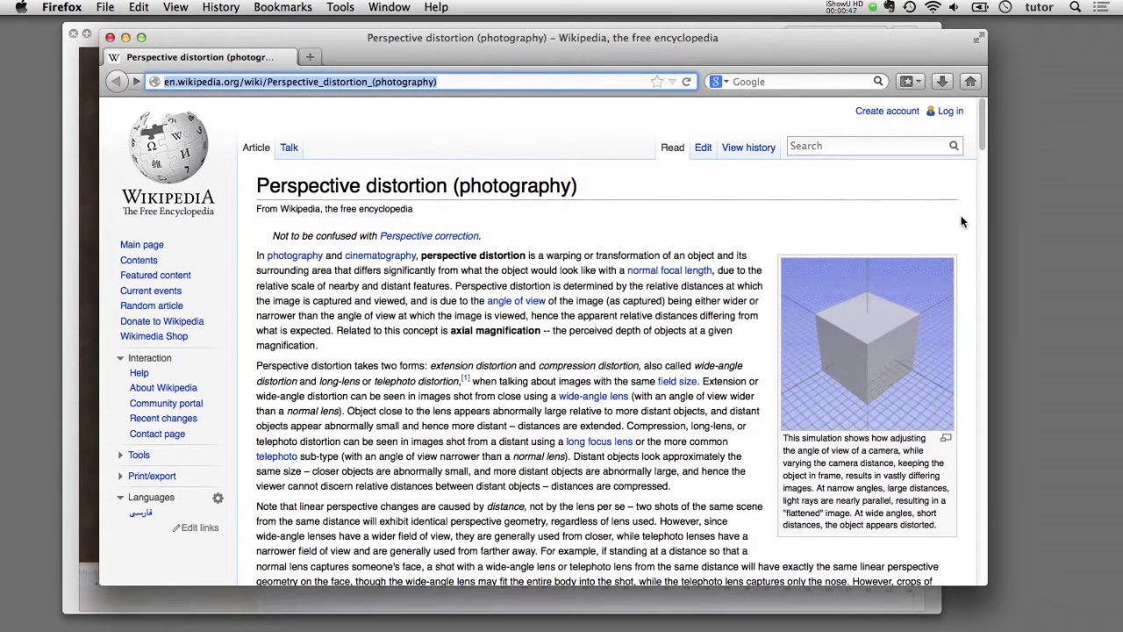
Step: Scroll the Perspective distortion article to Technical background, then return to the IMG_0184 preview
drag(982, 127, 978, 375)
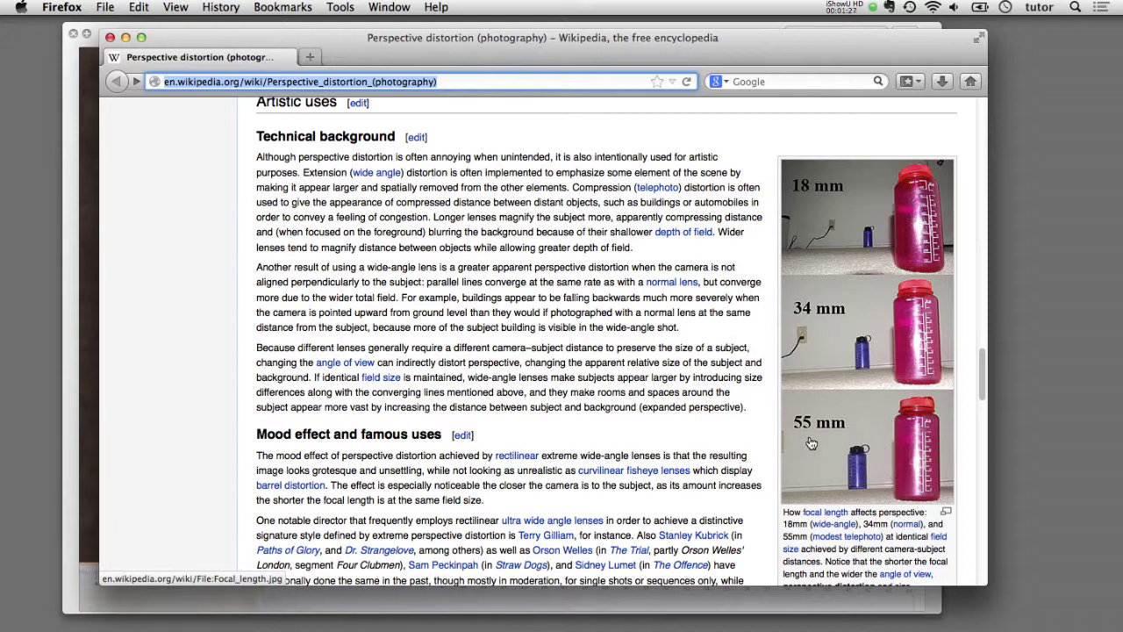
click(541, 26)
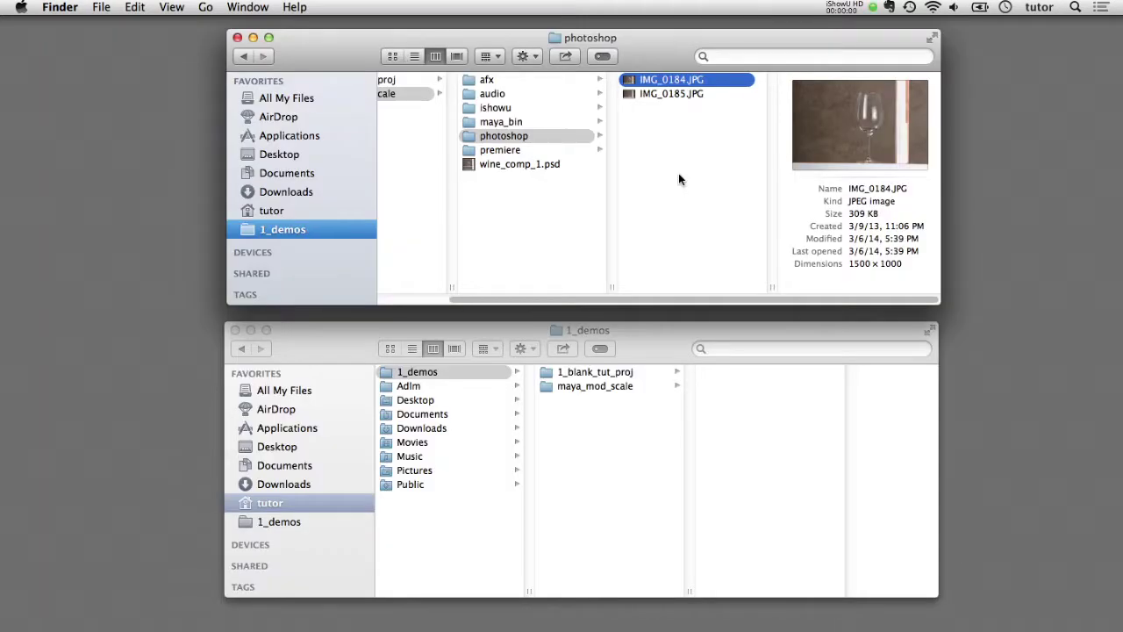
Step: Open both glass photos in Photoshop at 25% and stack IMG_0184 below IMG_0185
click(679, 175)
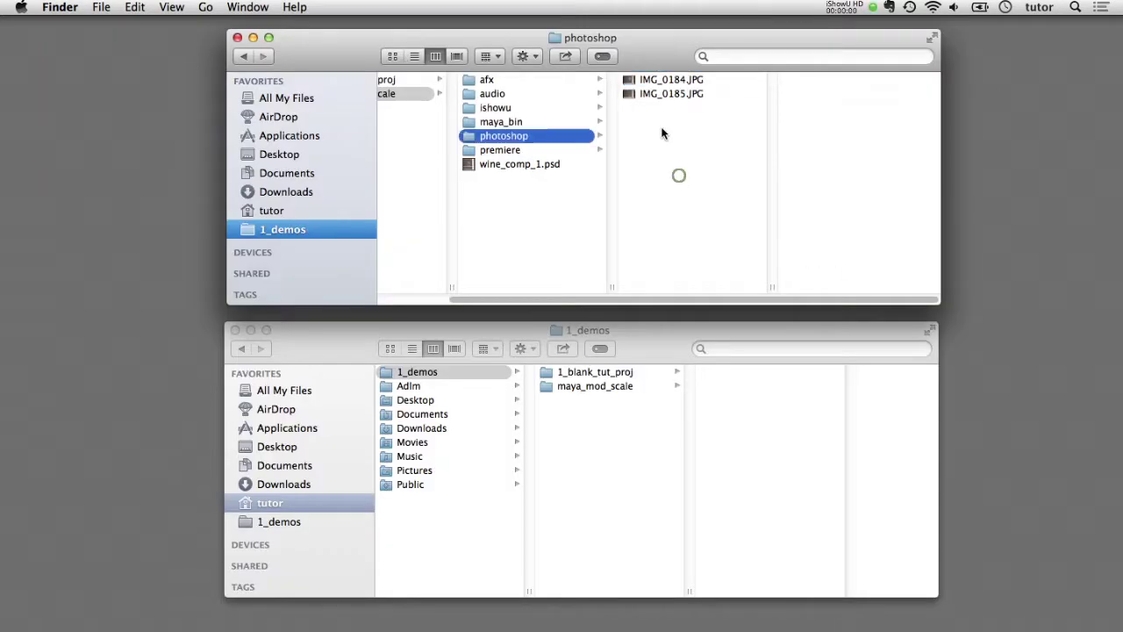
drag(663, 124, 26, 336)
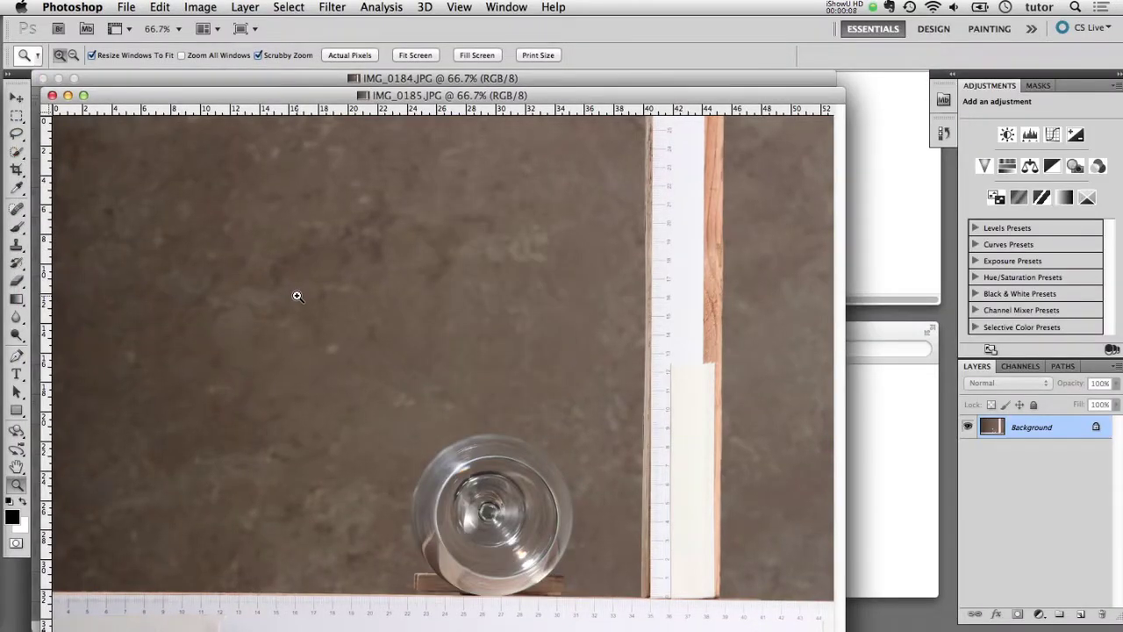
key(super+minus)
key(super+minus)
key(super+minus)
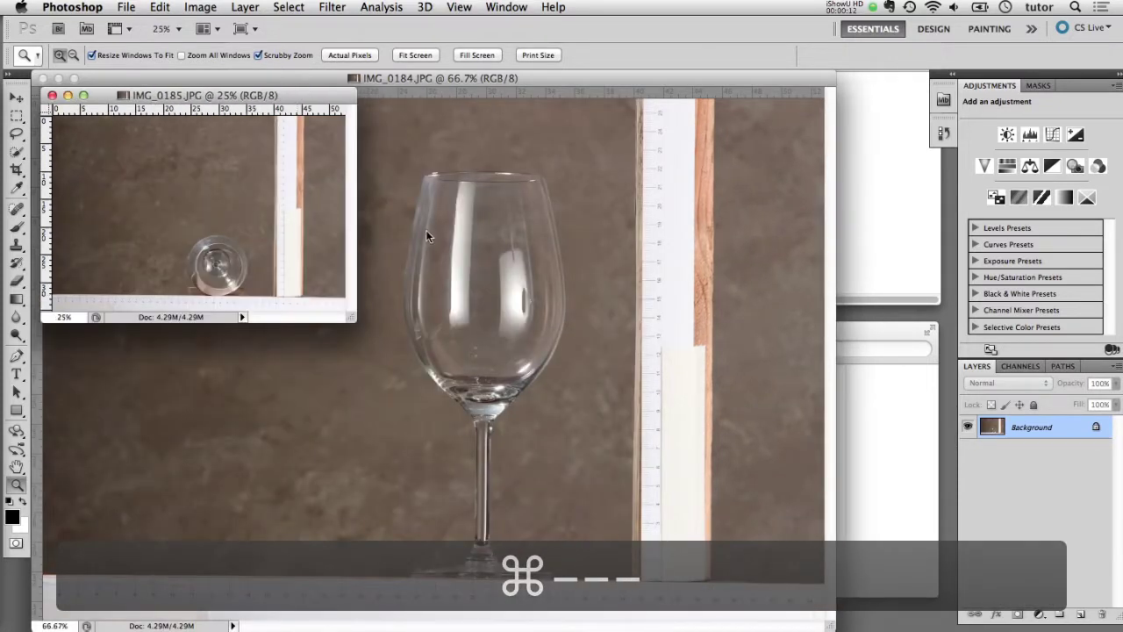
click(427, 236)
key(super+minus)
key(super+minus)
key(super+minus)
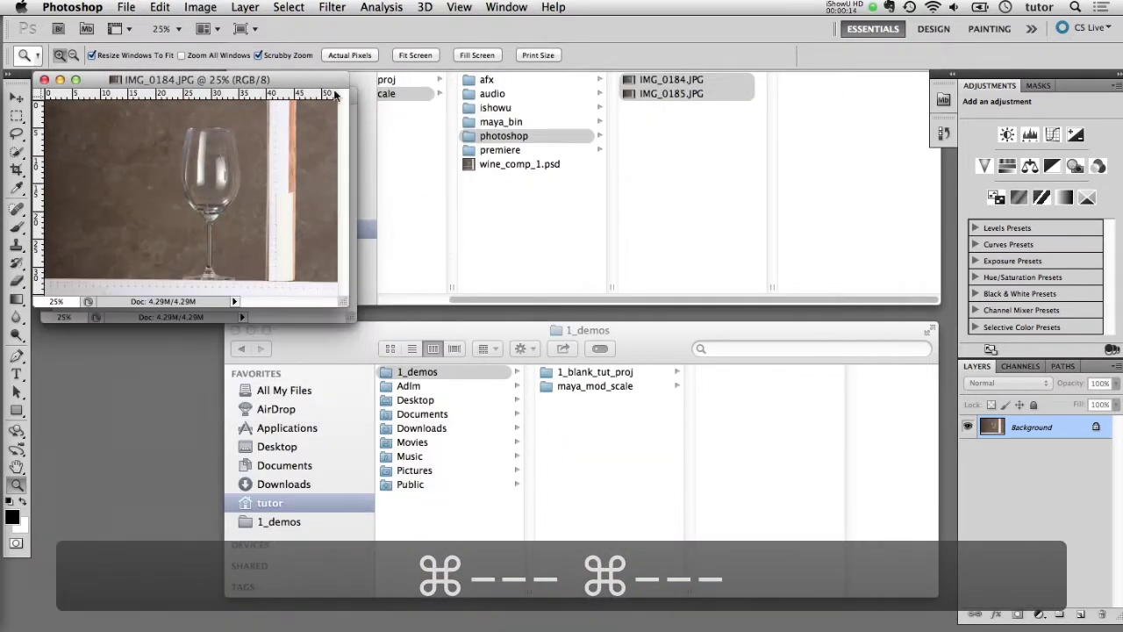
drag(319, 83, 326, 347)
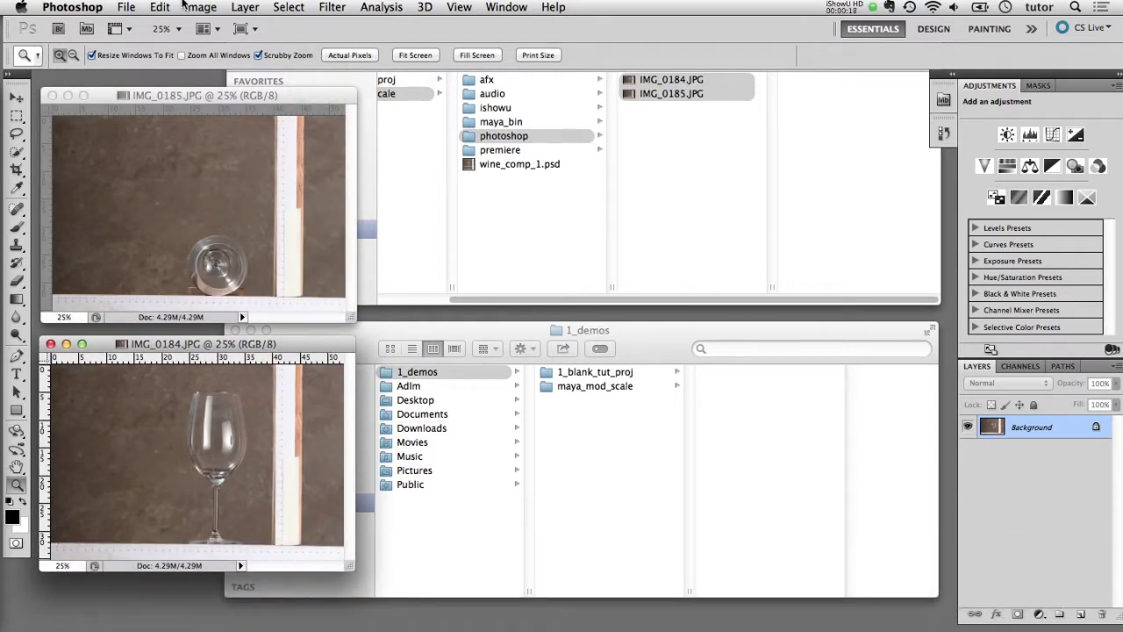
click(127, 7)
Step: Create a new document 1000 × 1000 pixels in size
click(134, 26)
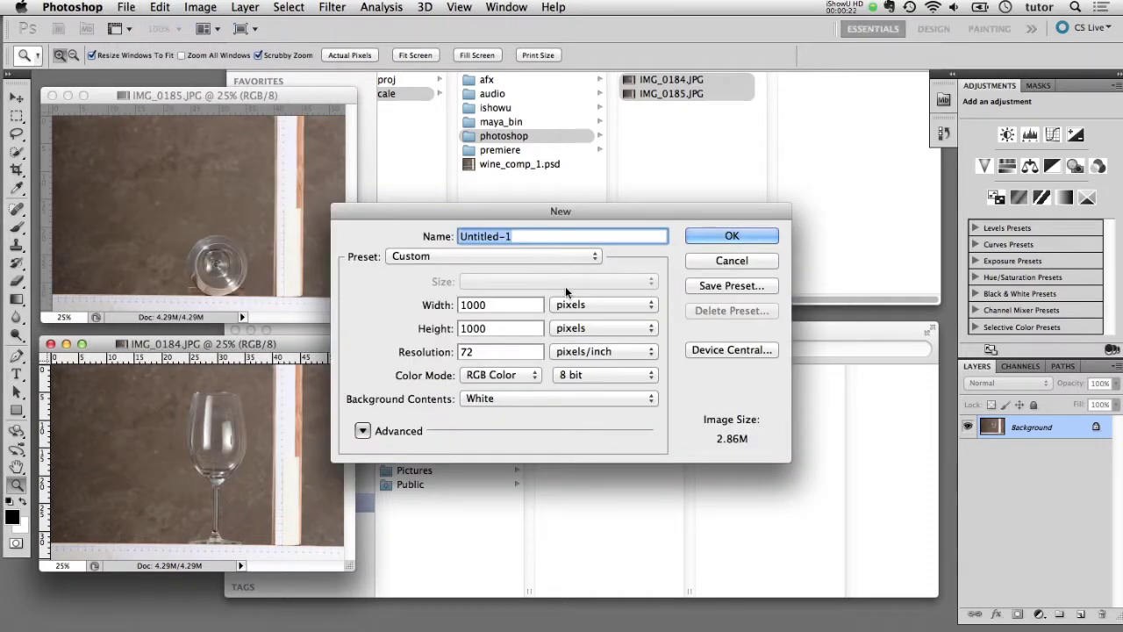
click(599, 305)
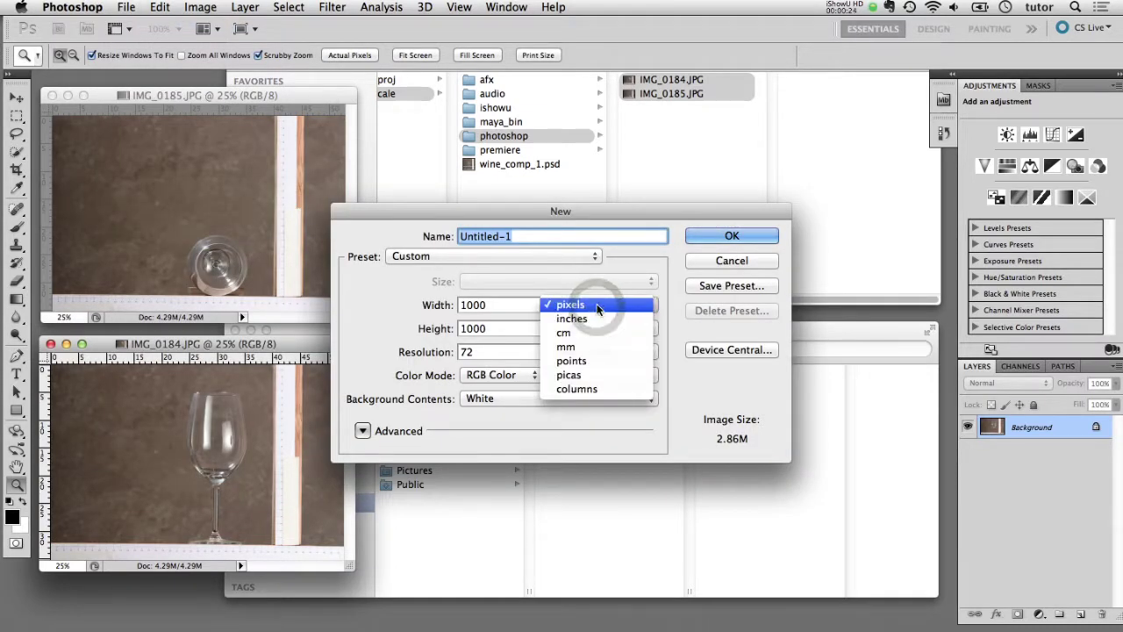
click(581, 304)
double_click(502, 305)
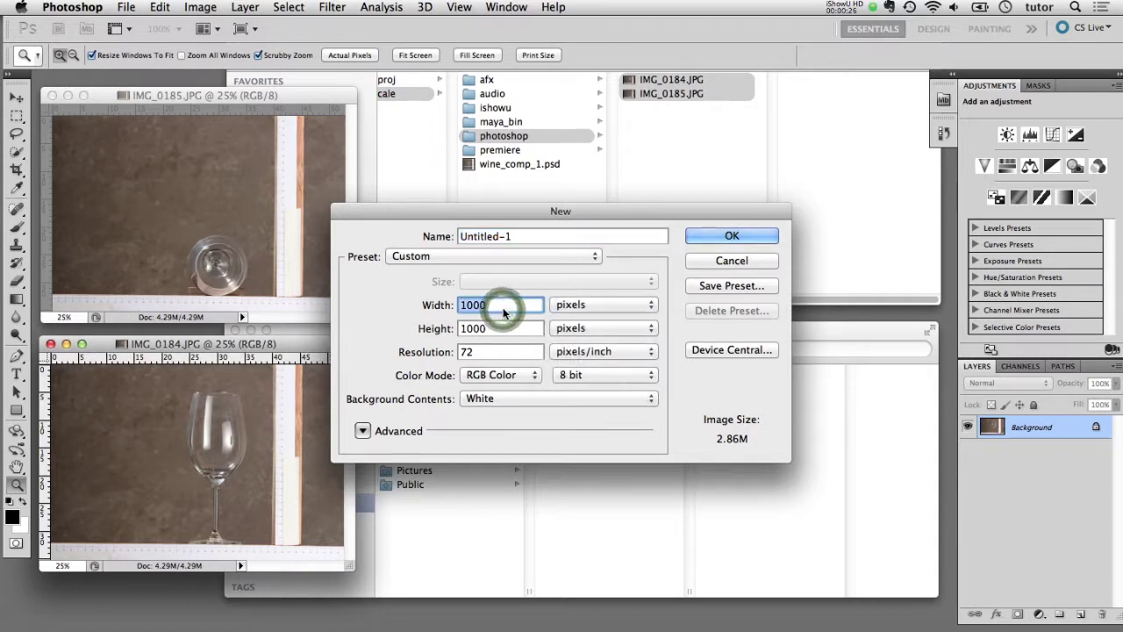
text(1000)
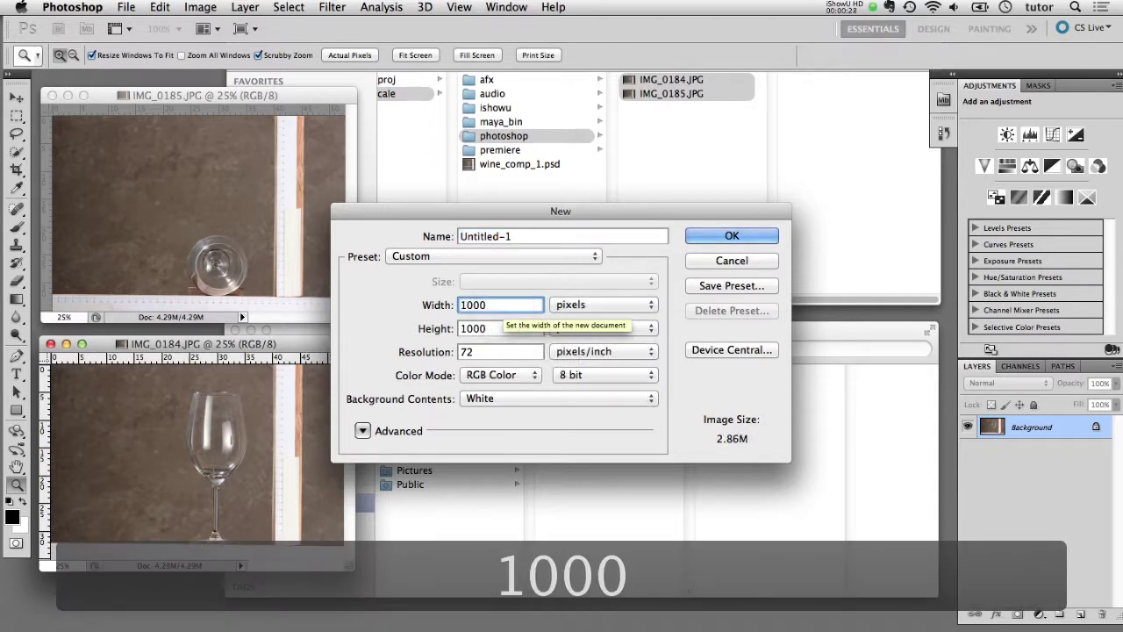
click(509, 327)
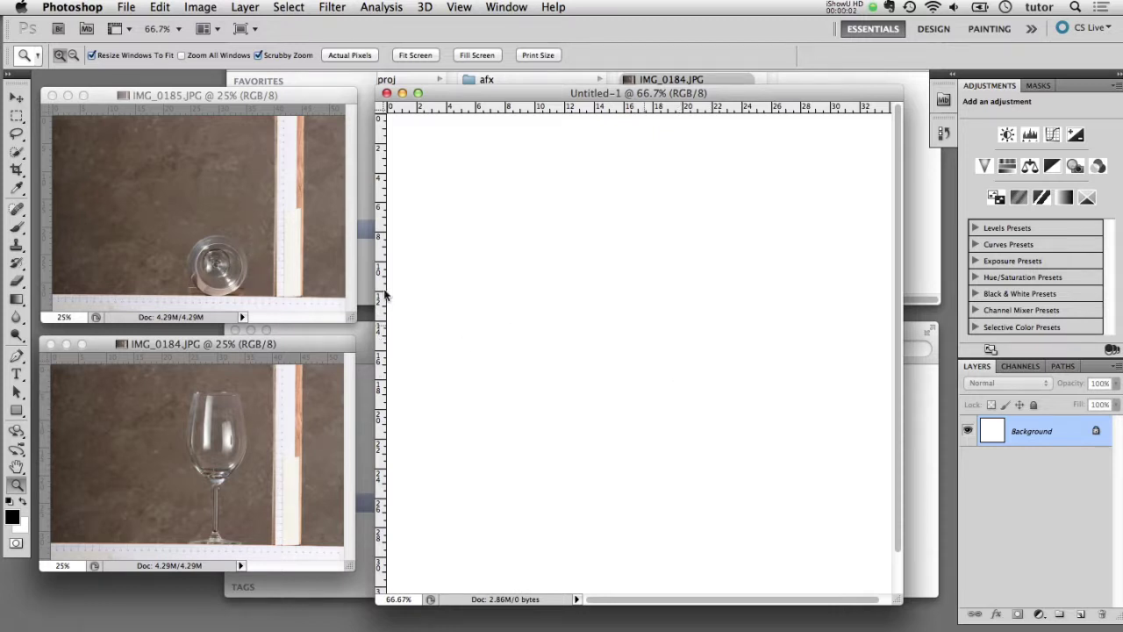
Step: Drag the top-view and front-view photos into Untitled-1 as Layer 1 and Layer 2
click(16, 97)
click(54, 106)
click(176, 94)
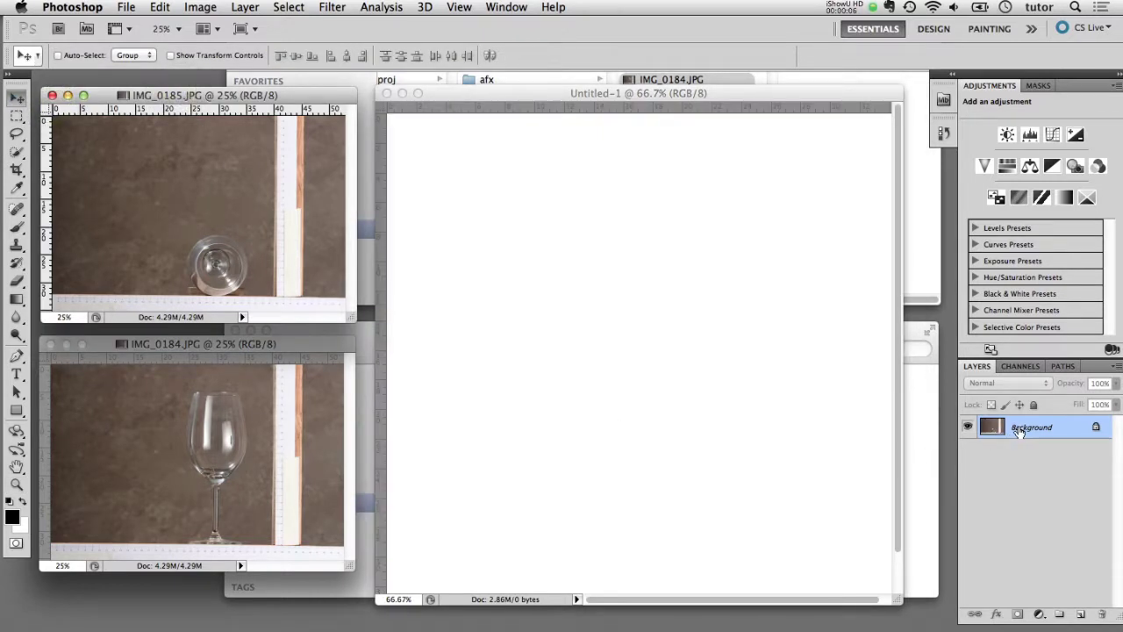
drag(1030, 427, 632, 335)
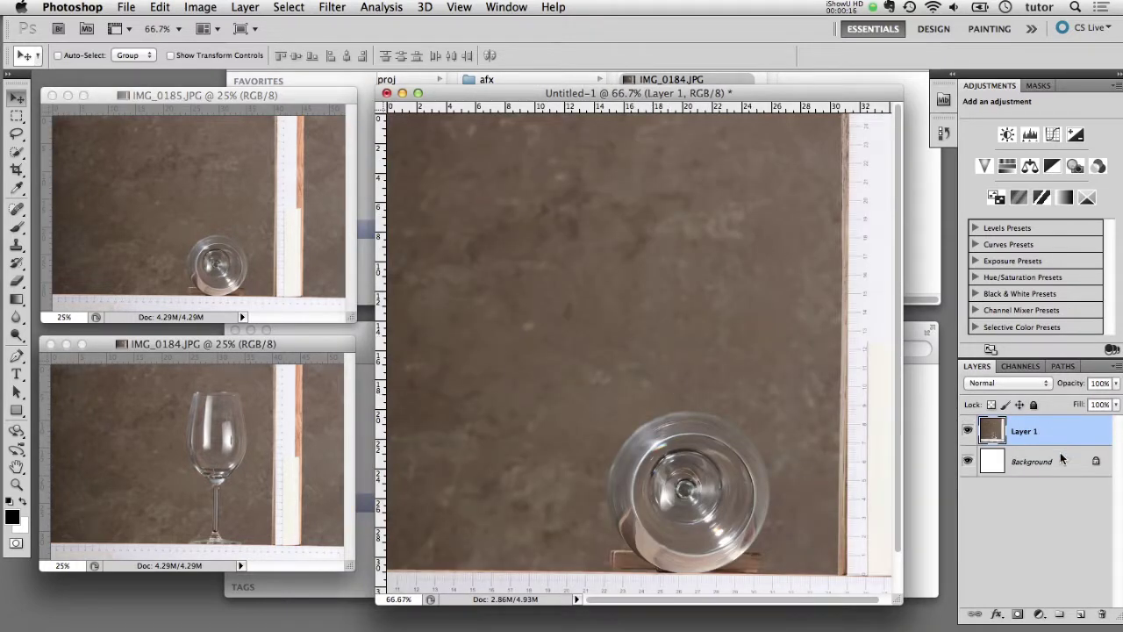
click(287, 343)
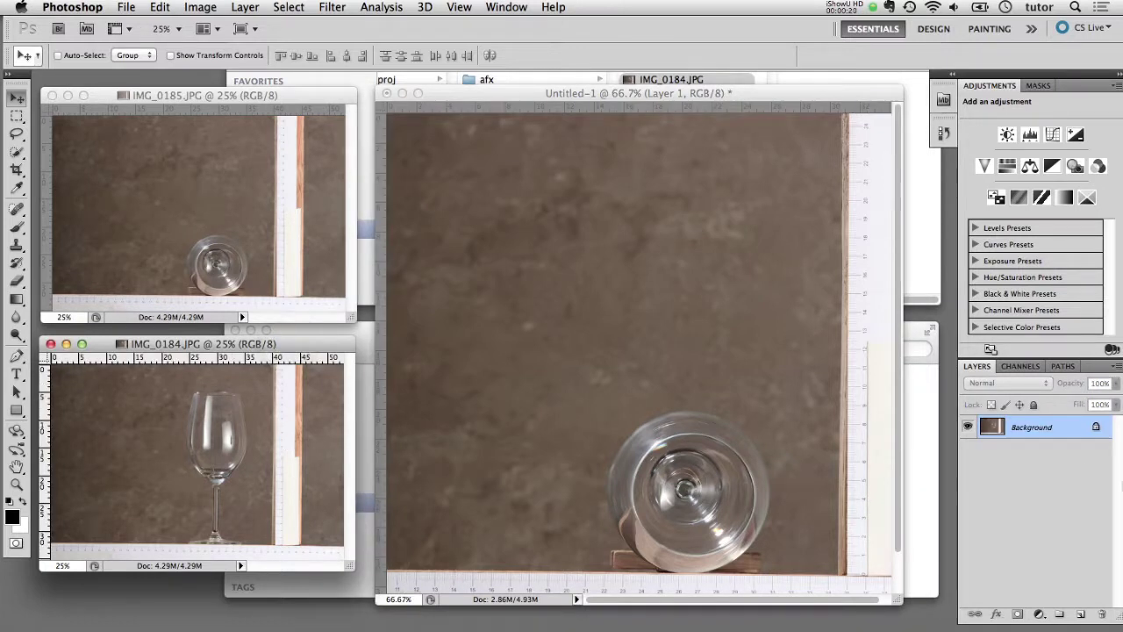
drag(1039, 433, 635, 320)
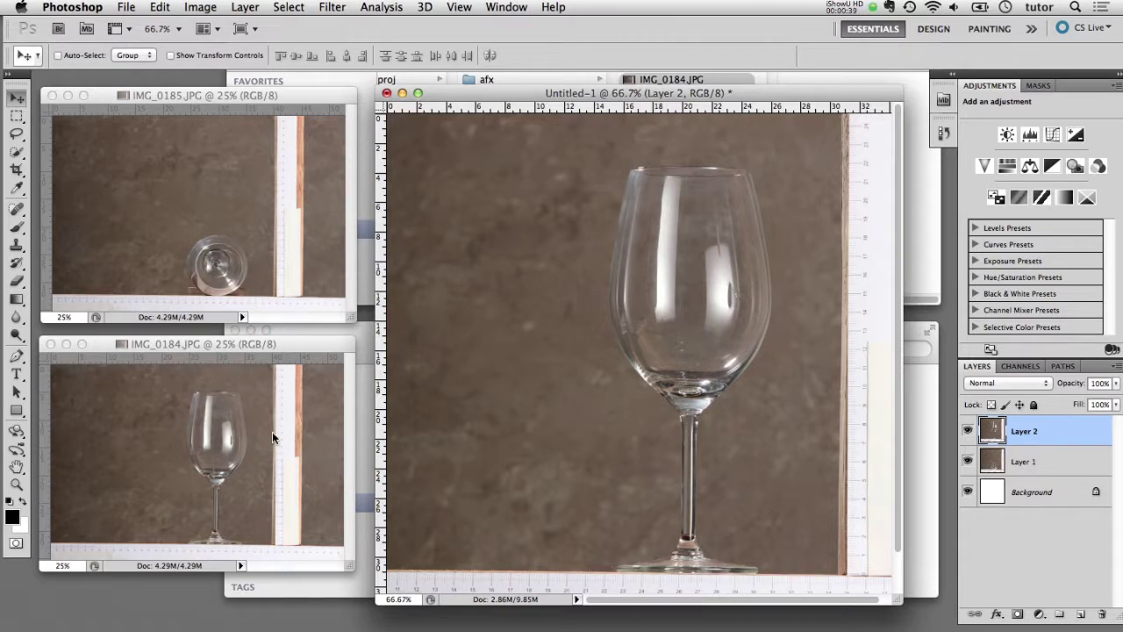
Step: Close the IMG_0184 and IMG_0185 windows and shift Untitled-1 slightly left
click(50, 344)
click(52, 95)
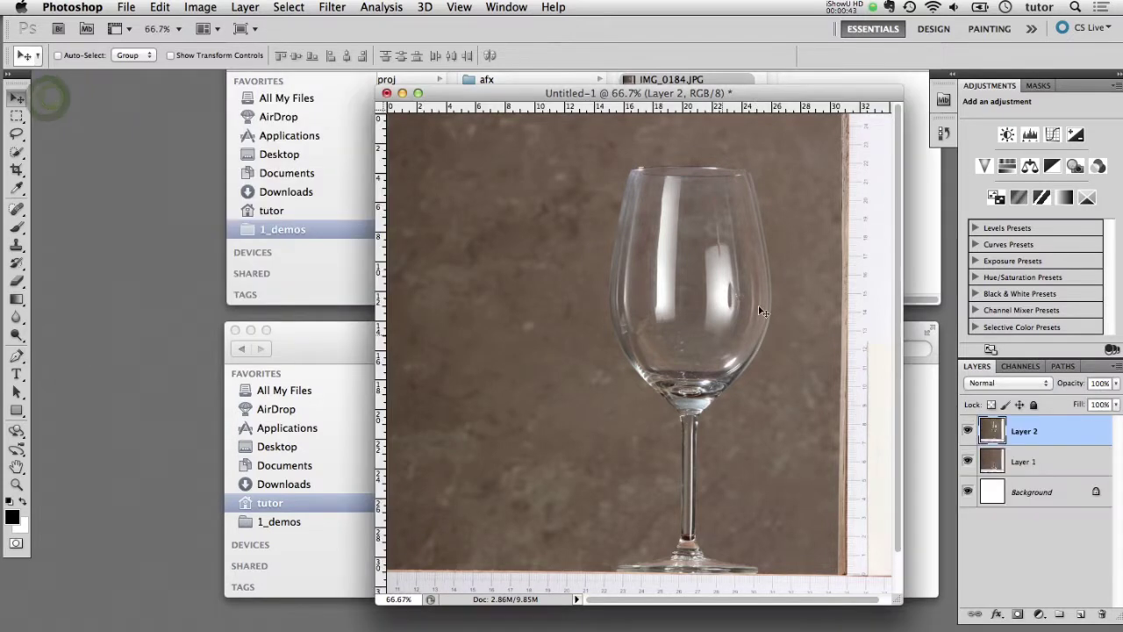
drag(755, 94, 702, 86)
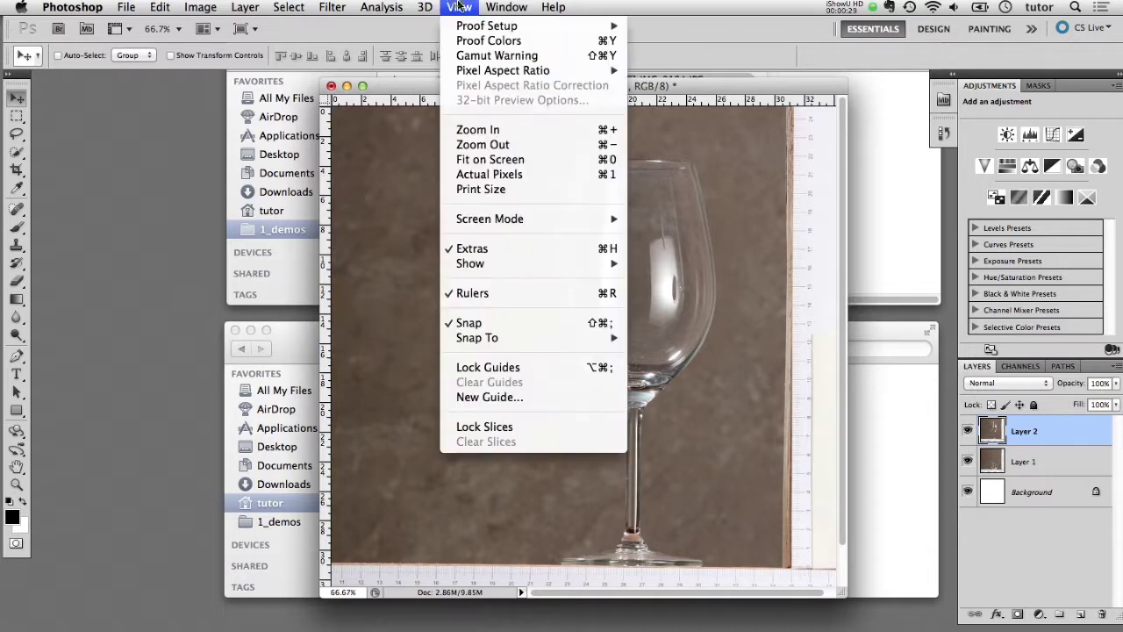
Step: Add a vertical guide at 50% of the canvas width
click(478, 395)
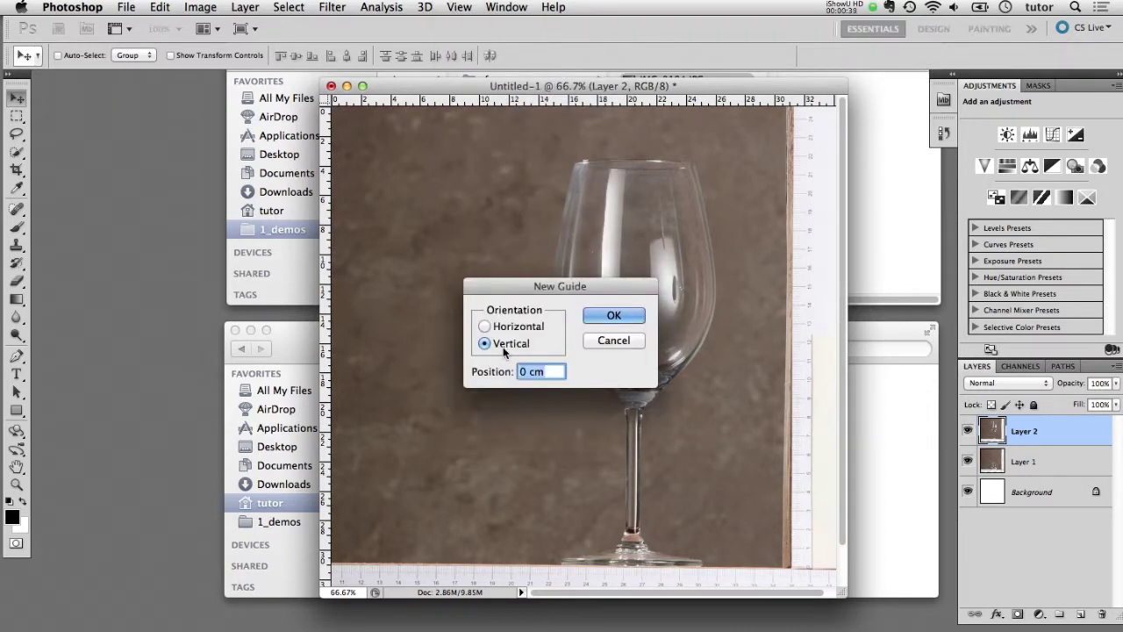
click(547, 371)
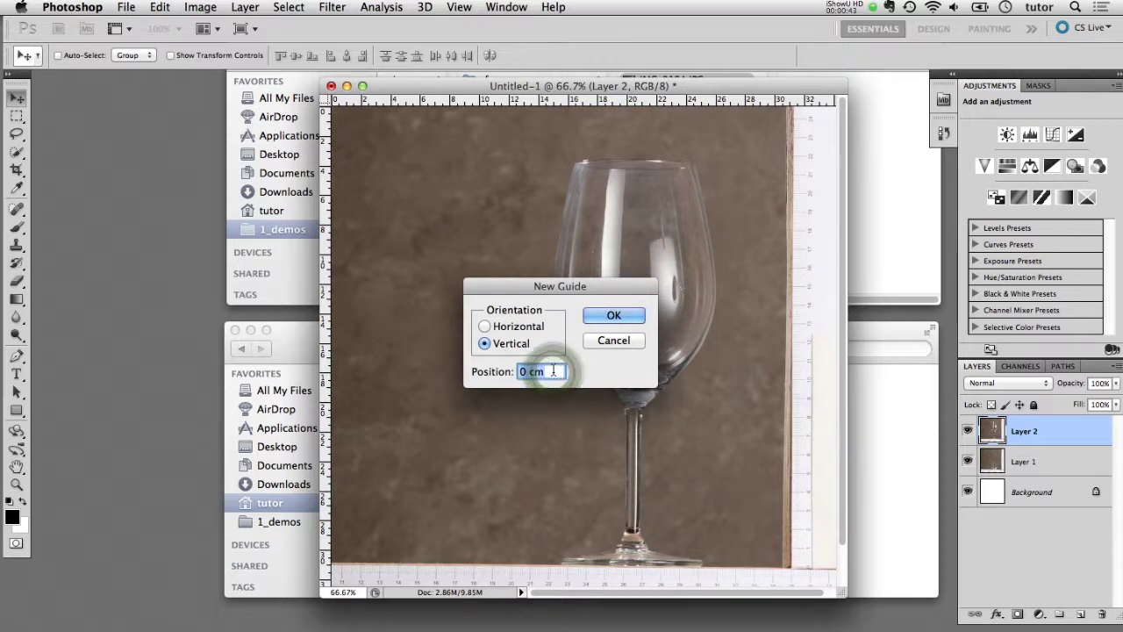
text(50%)
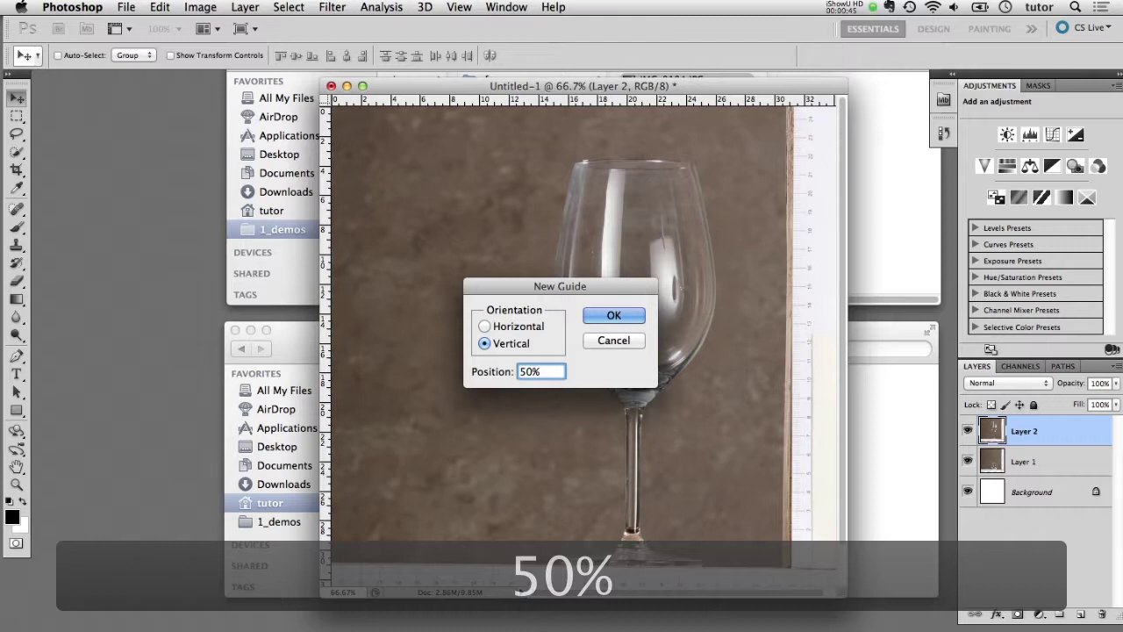
click(600, 313)
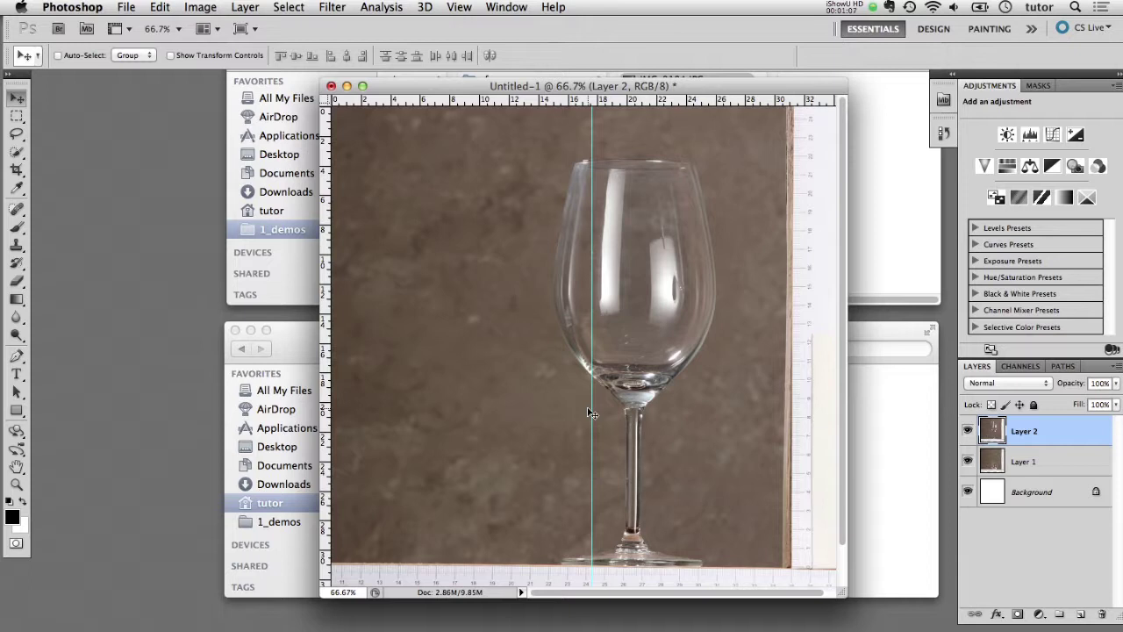
Step: Add a horizontal guide at 50% of the canvas height
click(460, 9)
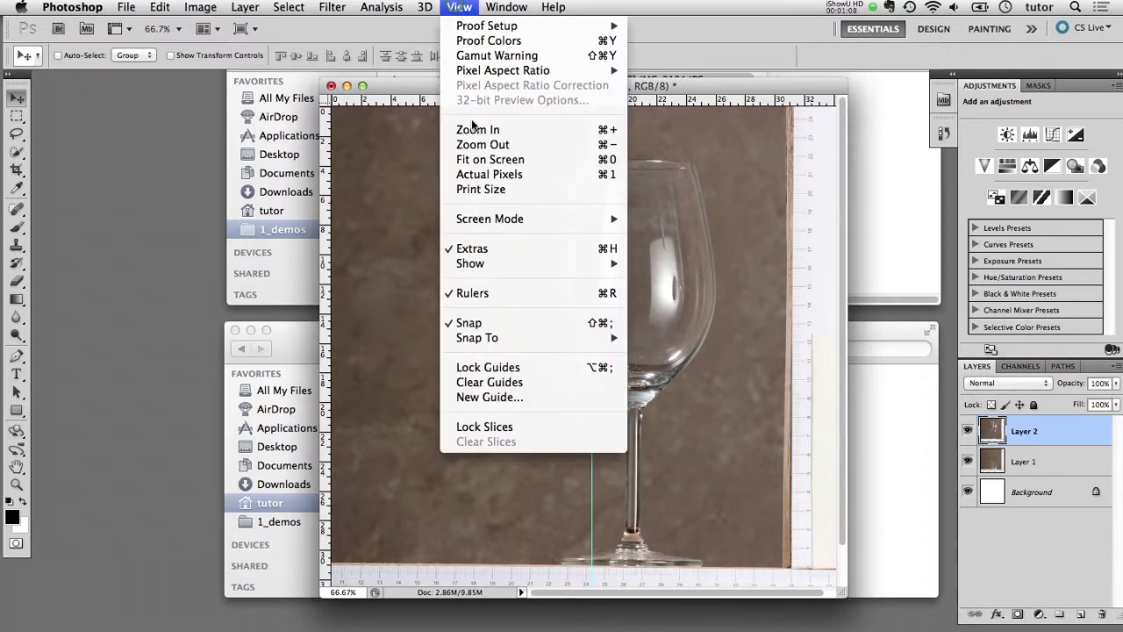
click(493, 399)
click(484, 327)
text(50%)
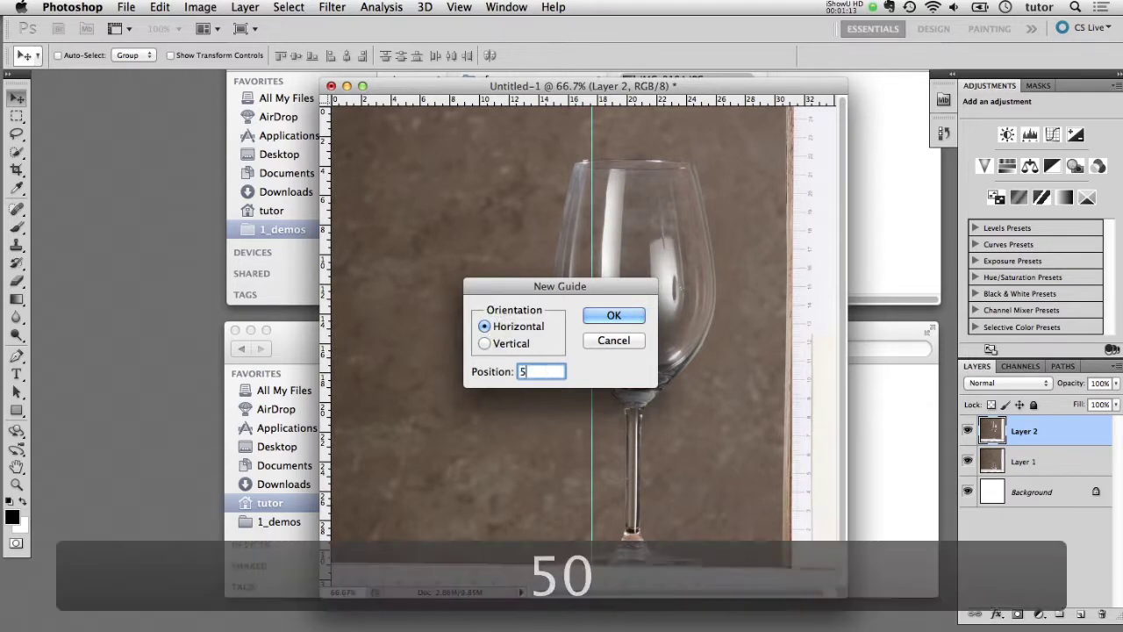
click(633, 316)
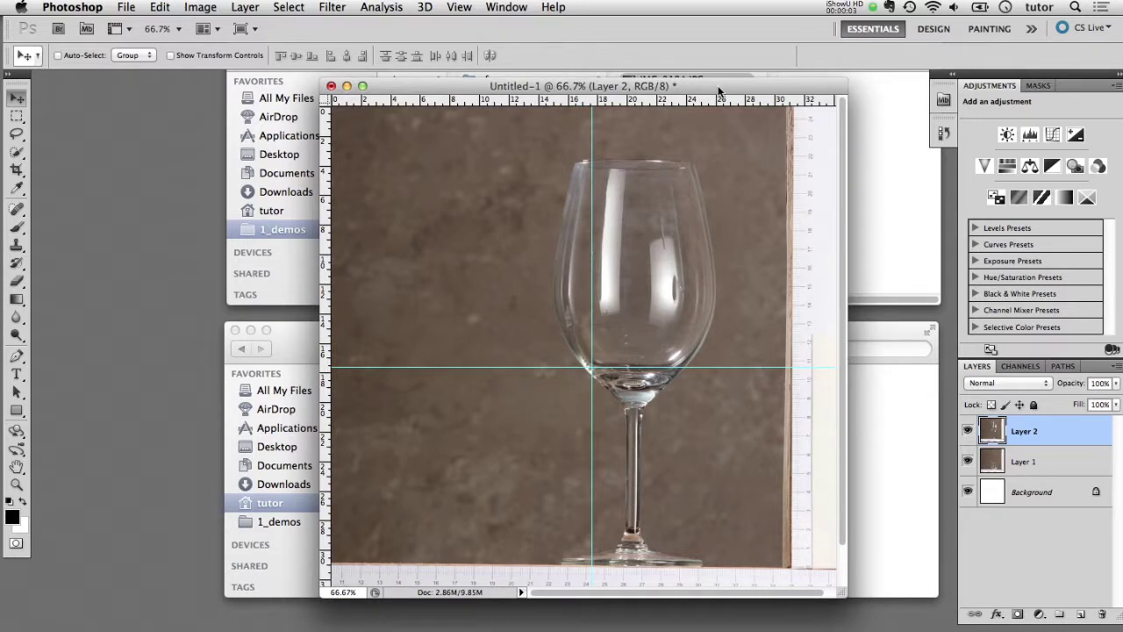
click(77, 7)
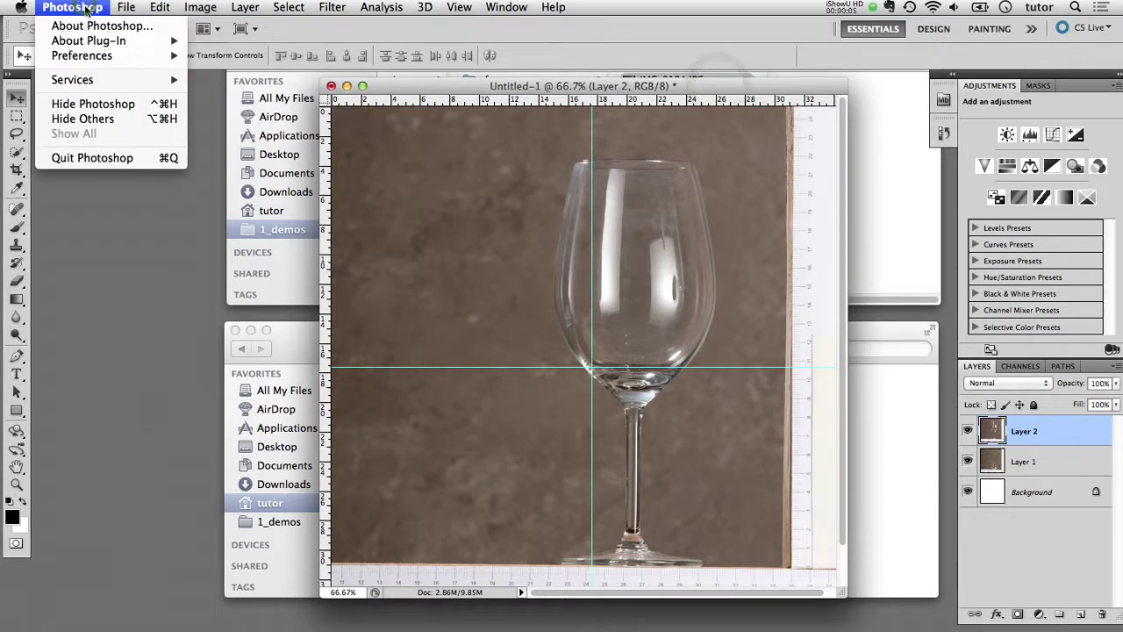
mouse_move(98, 55)
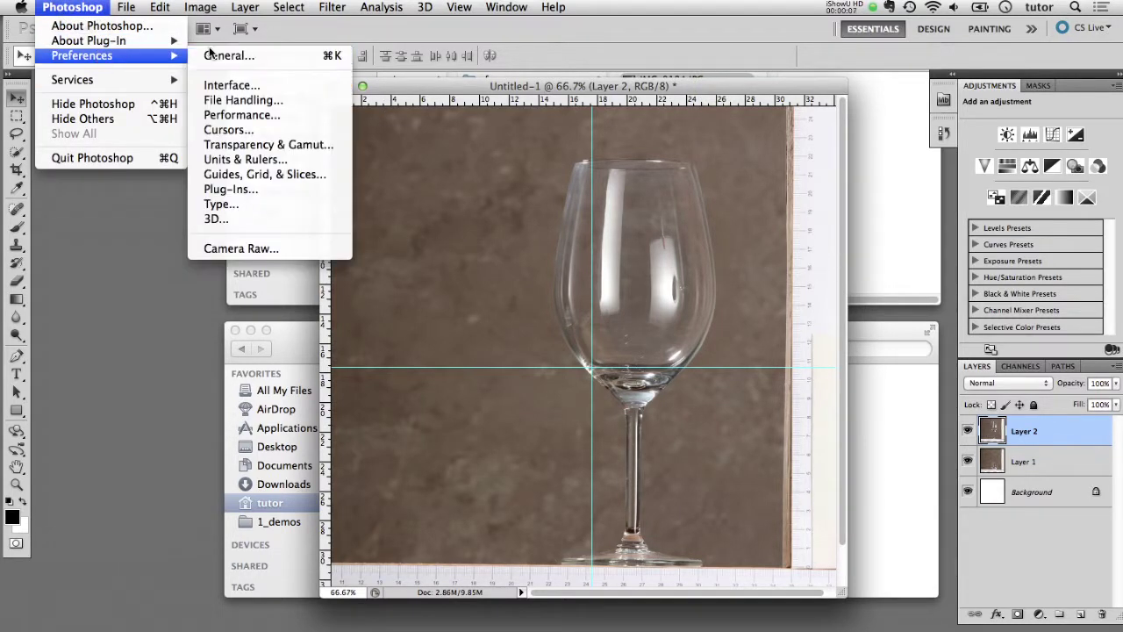
click(239, 159)
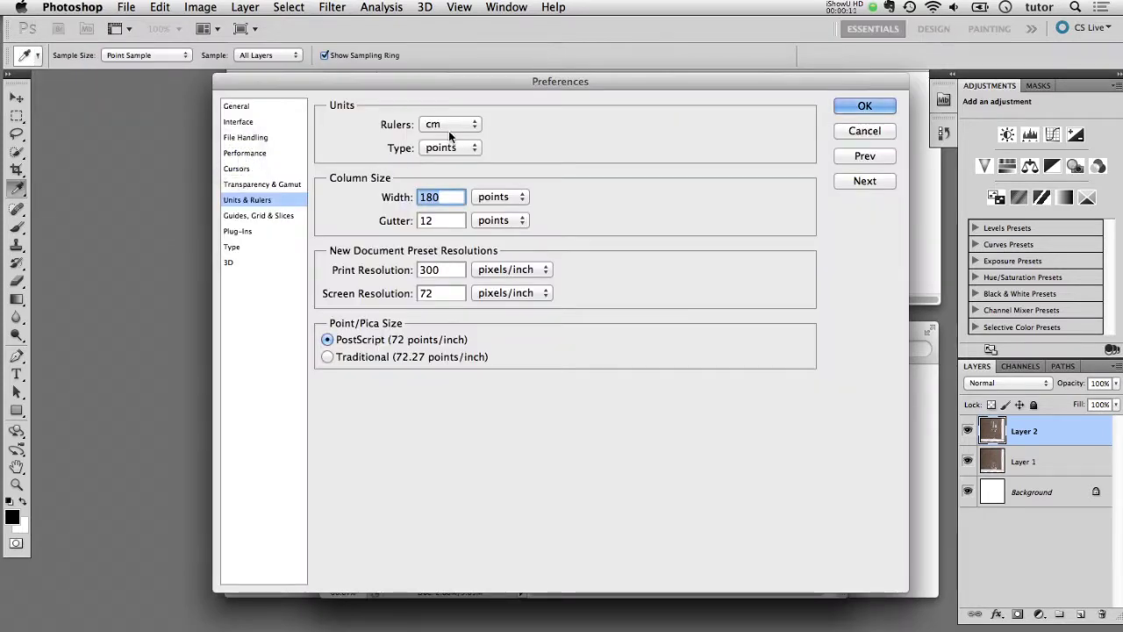
click(449, 130)
click(456, 113)
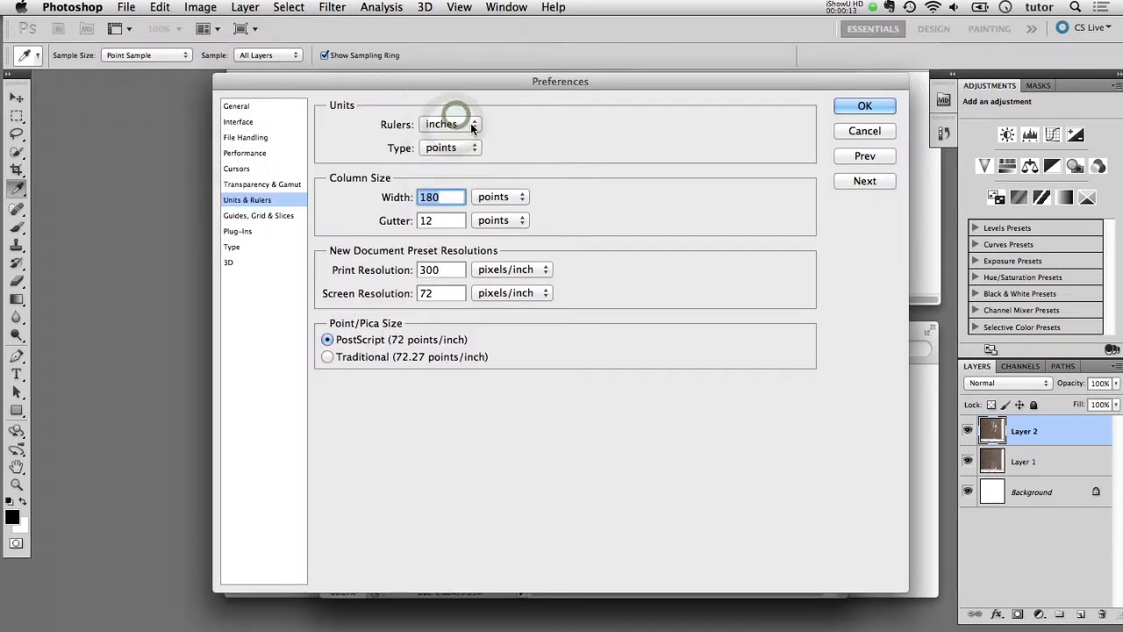
click(471, 122)
click(439, 138)
click(862, 106)
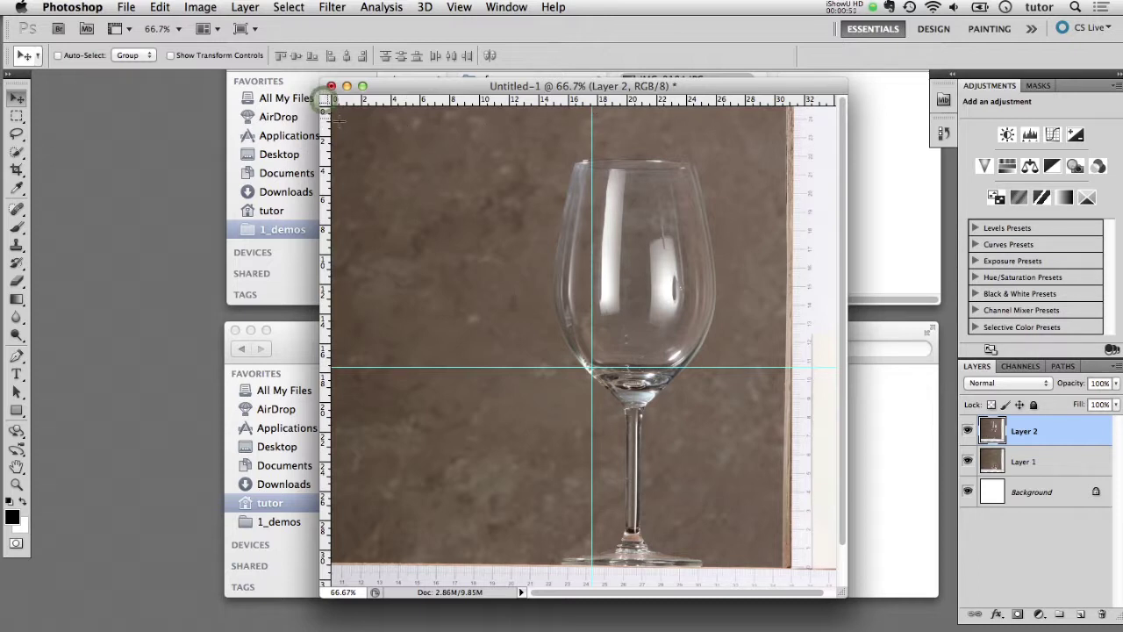
Step: Set the ruler zero point to where the two centre guides cross
drag(323, 103, 591, 369)
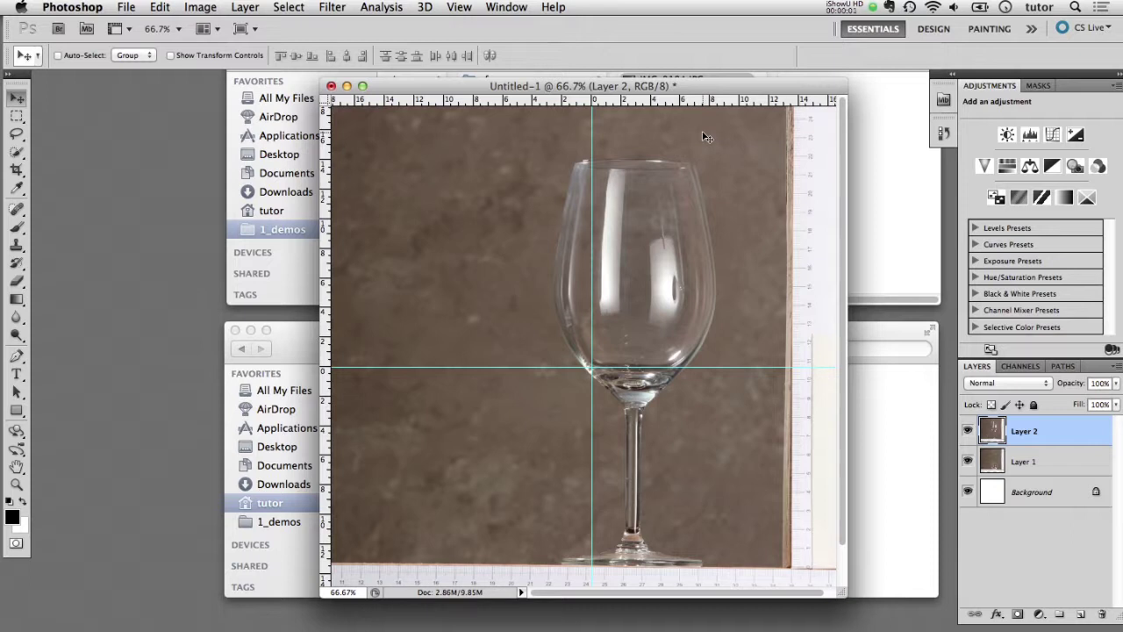
drag(707, 91, 692, 90)
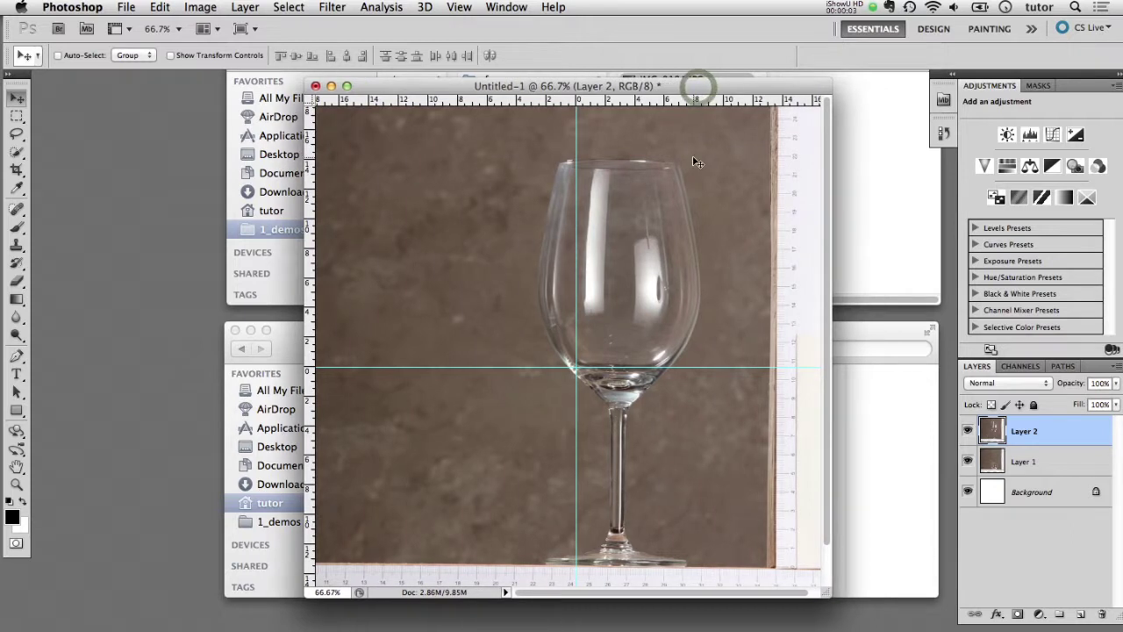
Step: Rename Layer 2 to 'front' and align its glass stem on the vertical centre guide
click(967, 430)
click(967, 430)
double_click(1034, 432)
text(front)
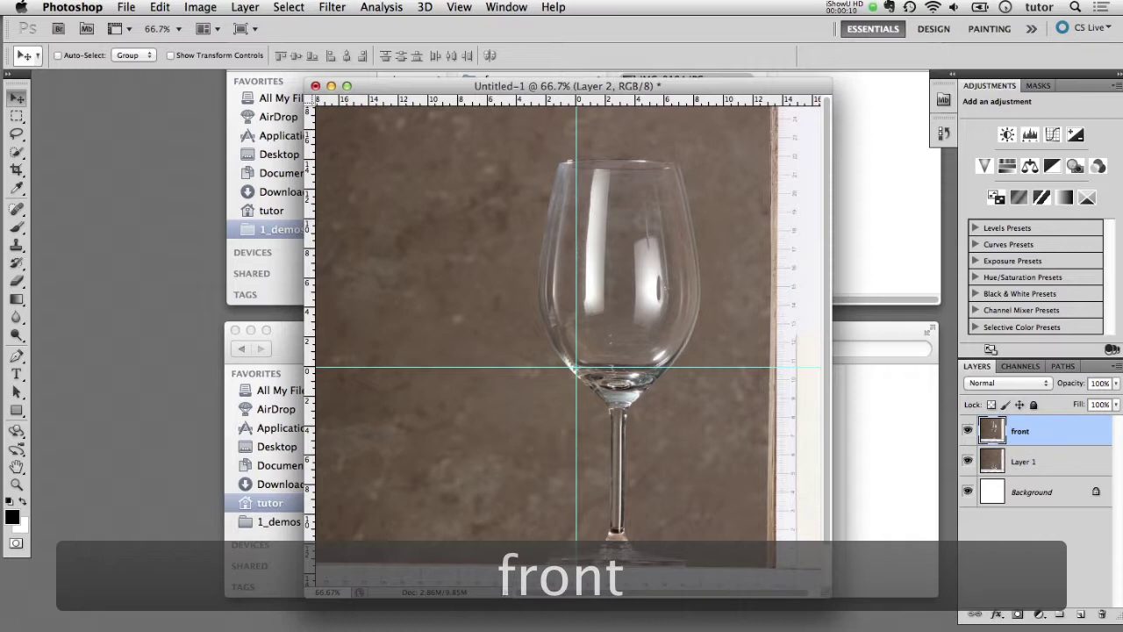
key(Return)
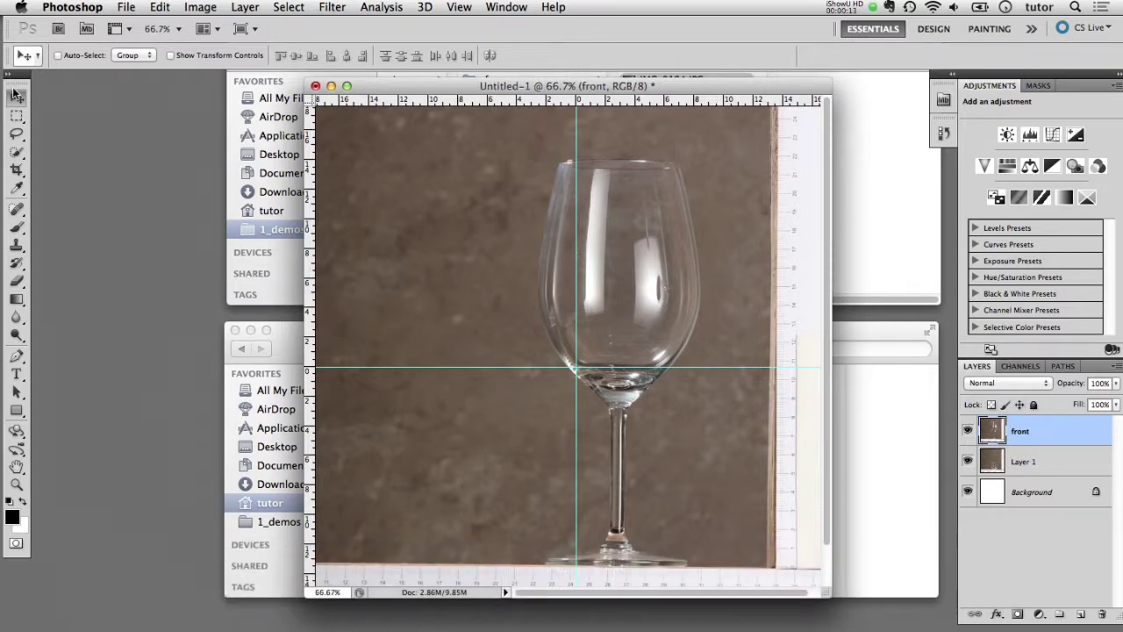
drag(365, 290, 626, 477)
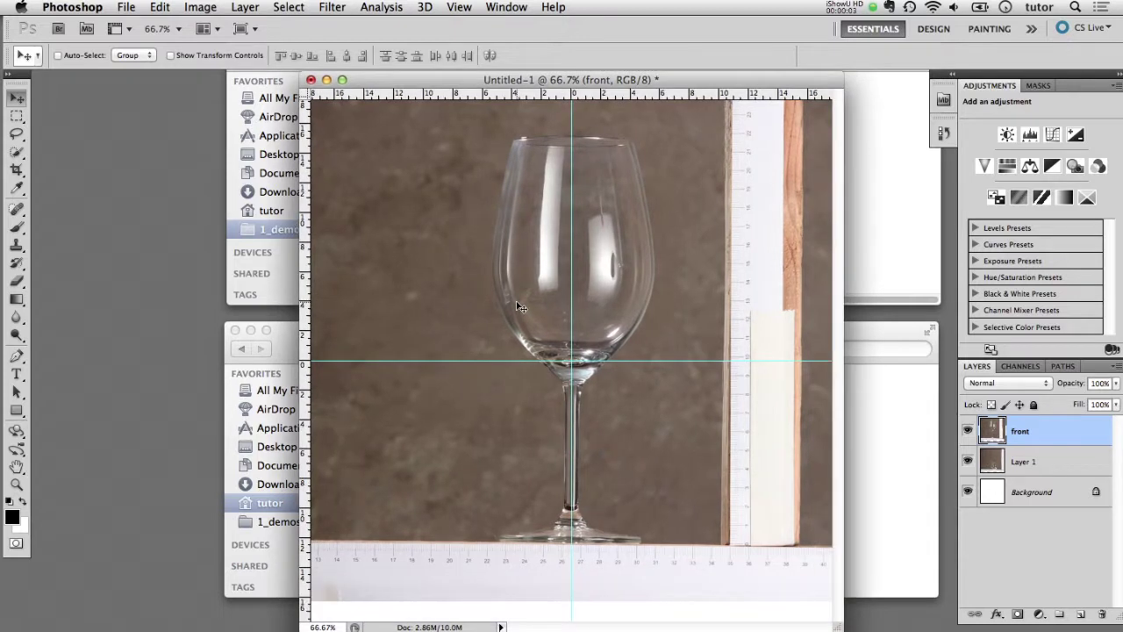
Step: Zoom to 200% and add vertical guides at the bowl's right and left edges
click(16, 484)
click(579, 363)
click(579, 362)
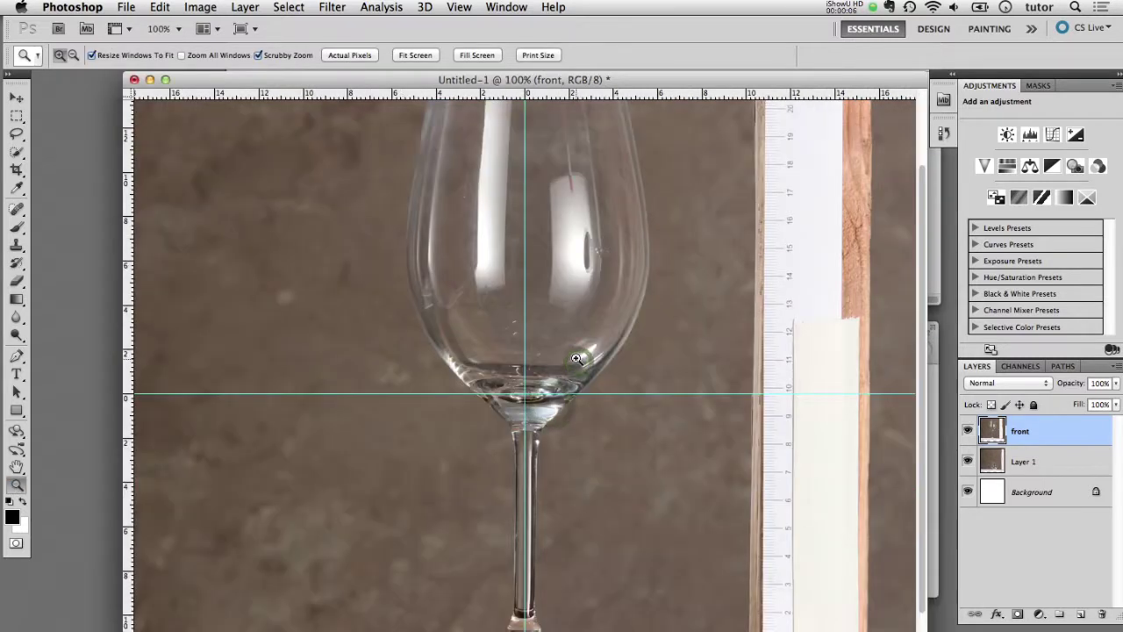
click(574, 358)
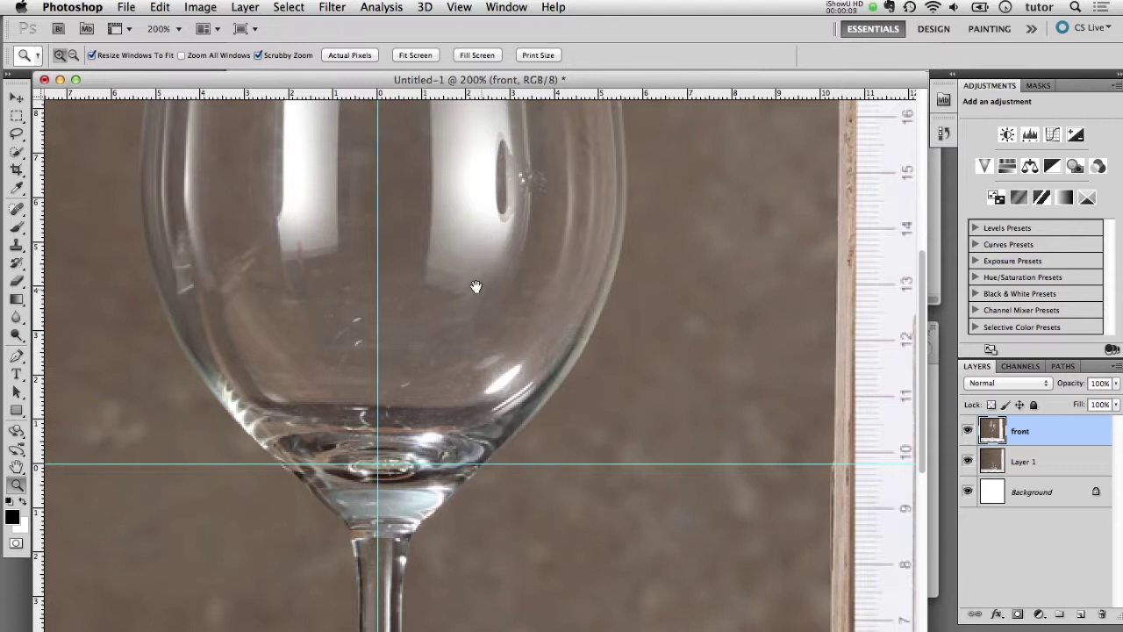
scroll(553, 342, up, 3)
scroll(552, 342, left, 3)
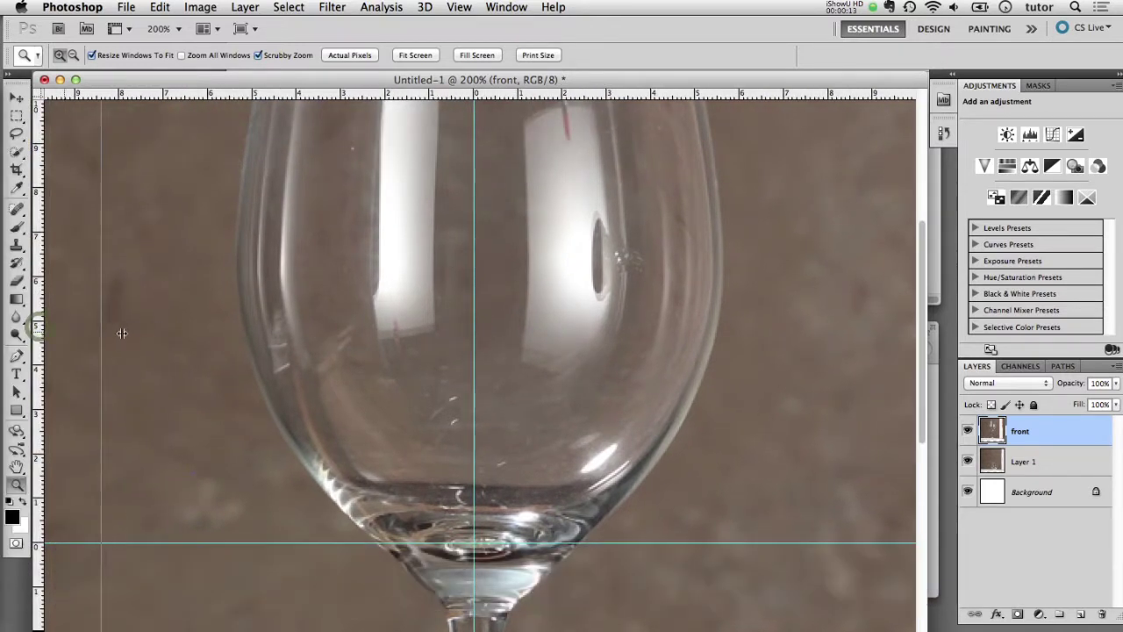
drag(39, 329, 725, 339)
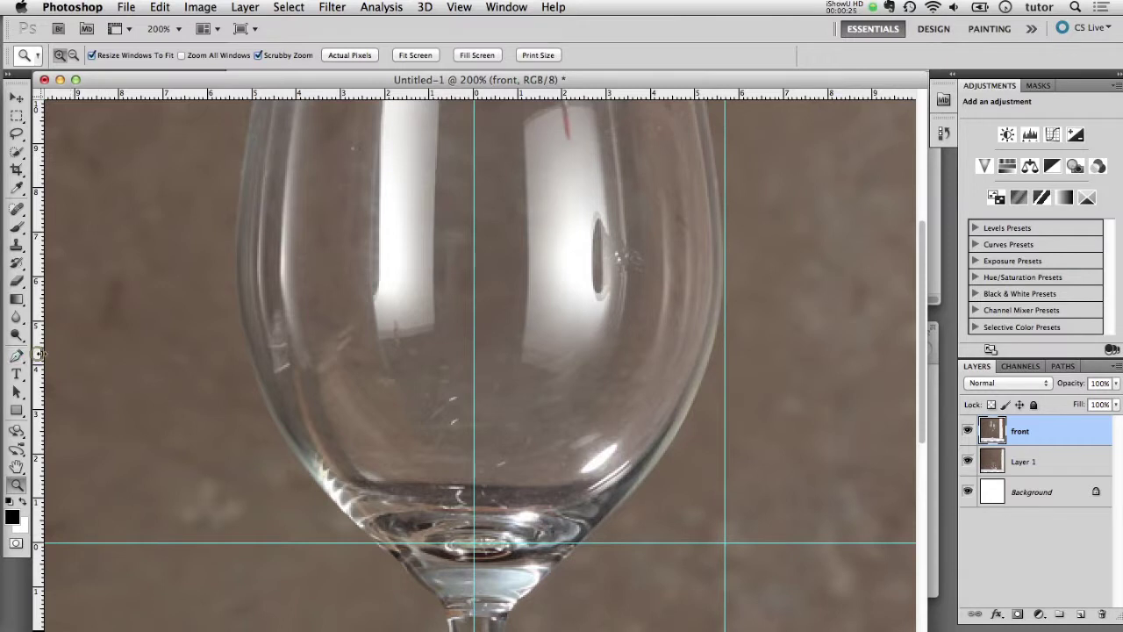
drag(37, 356, 238, 364)
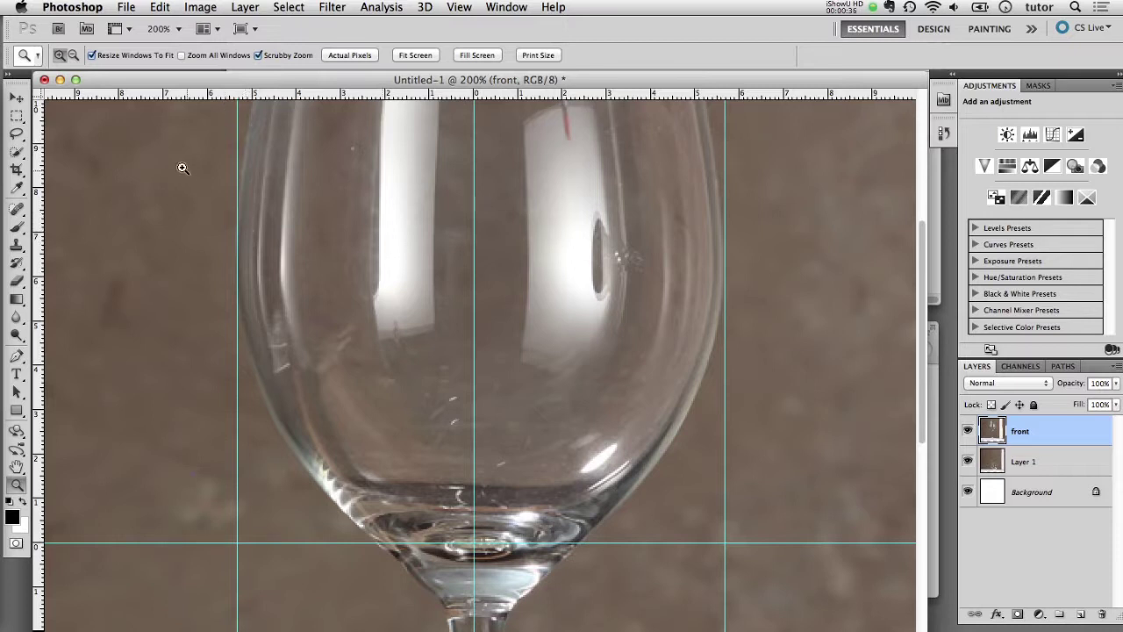
Step: Nudge the front glass to centre and fit both edge guides to the bowl
click(13, 101)
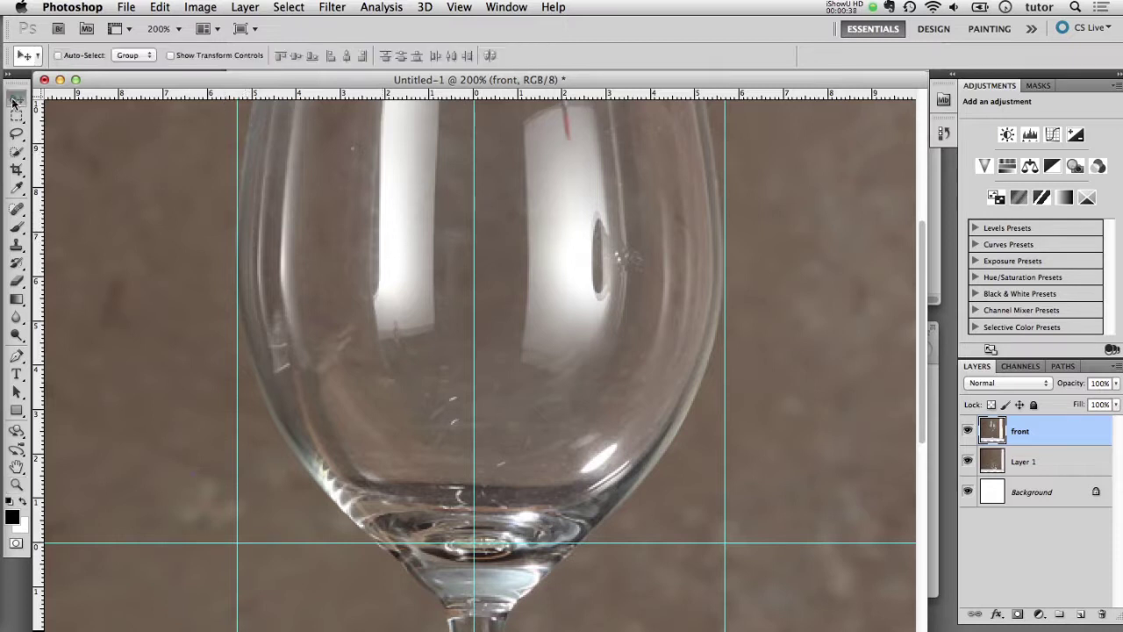
click(419, 253)
drag(415, 253, 414, 251)
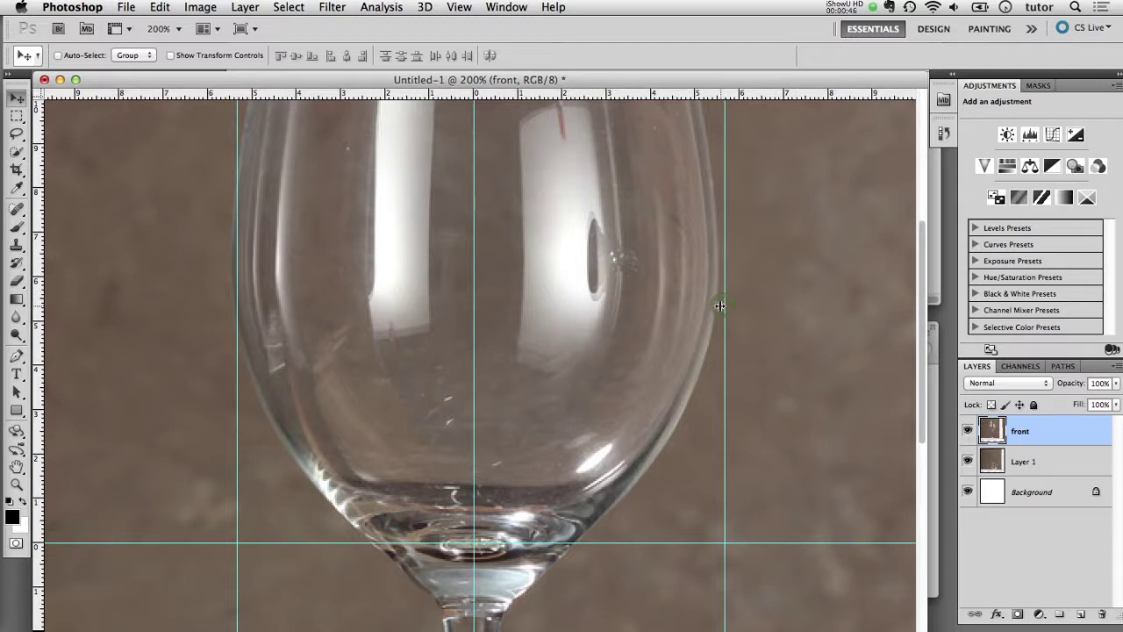
drag(720, 305, 718, 306)
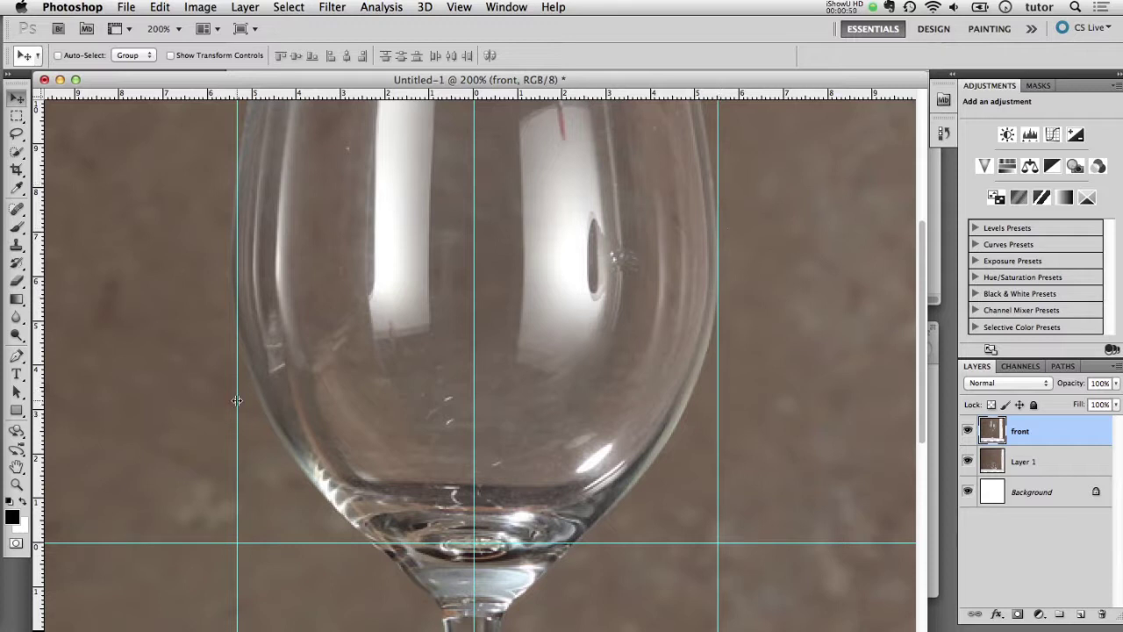
drag(237, 400, 230, 400)
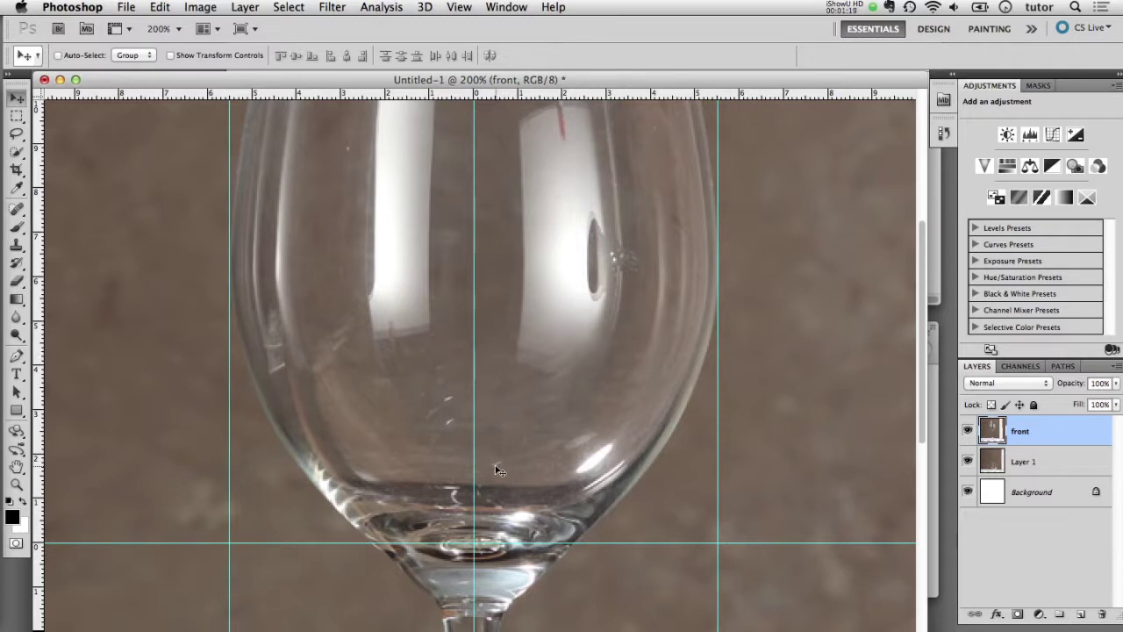
Step: Zoom out to the whole document, then lock and hide the front layer
key(super+minus)
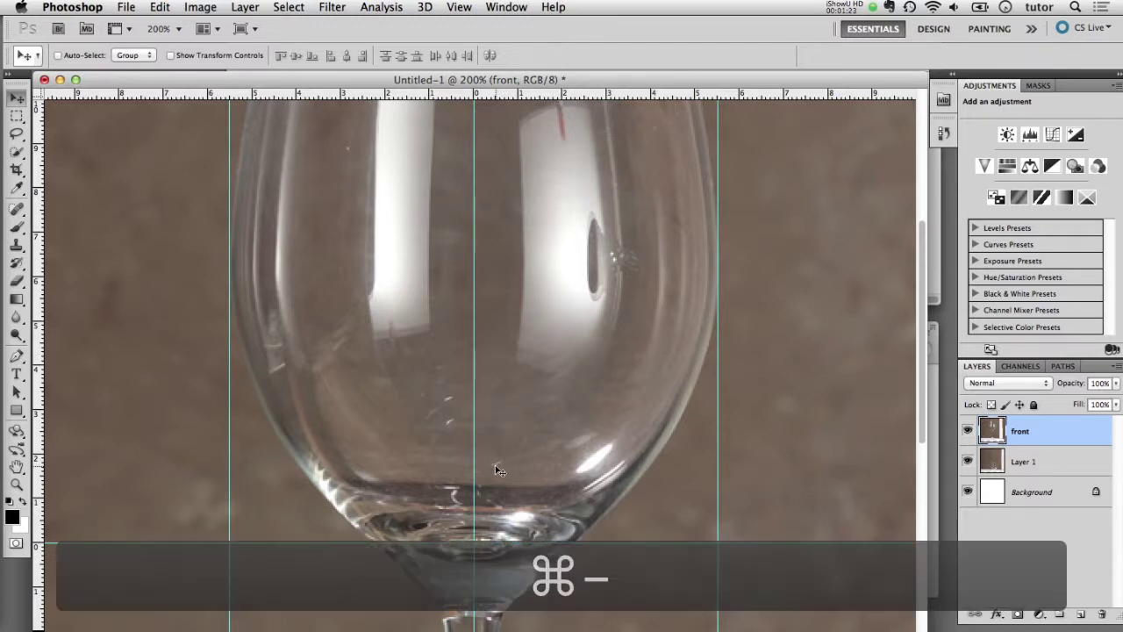
key(super+minus)
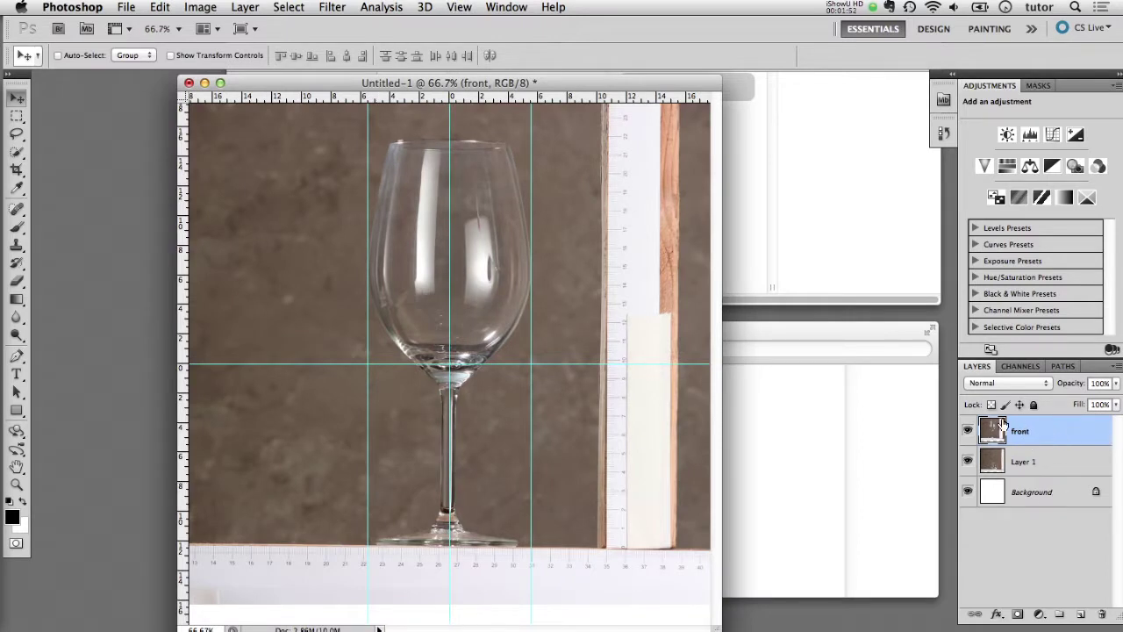
key(slash)
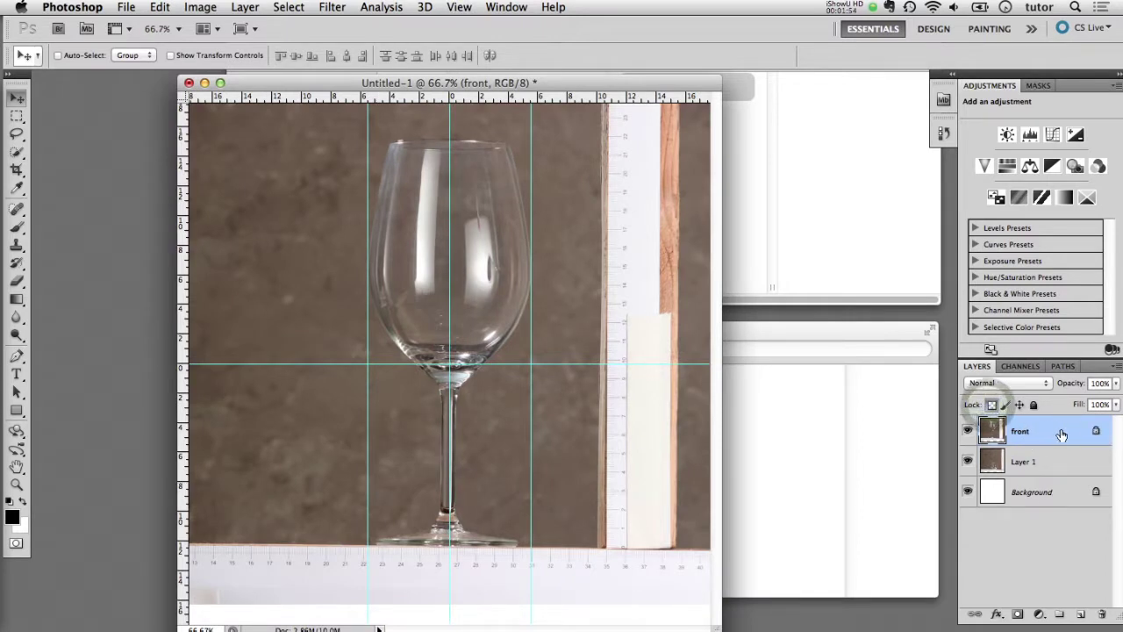
click(966, 431)
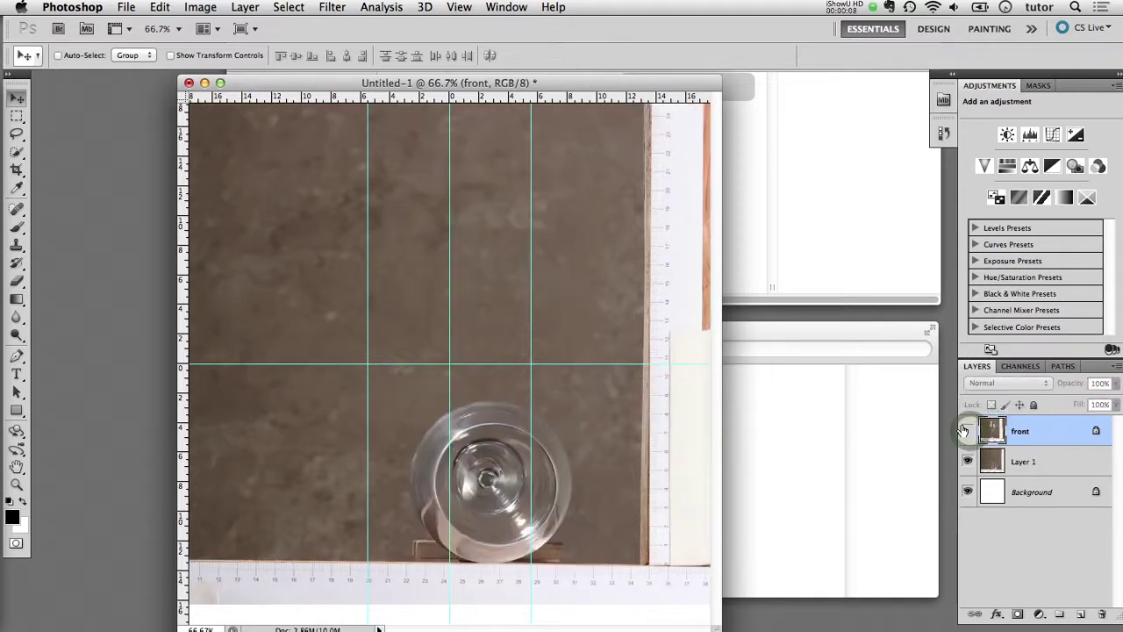
Step: Rename Layer 1 to 'top'
click(1016, 462)
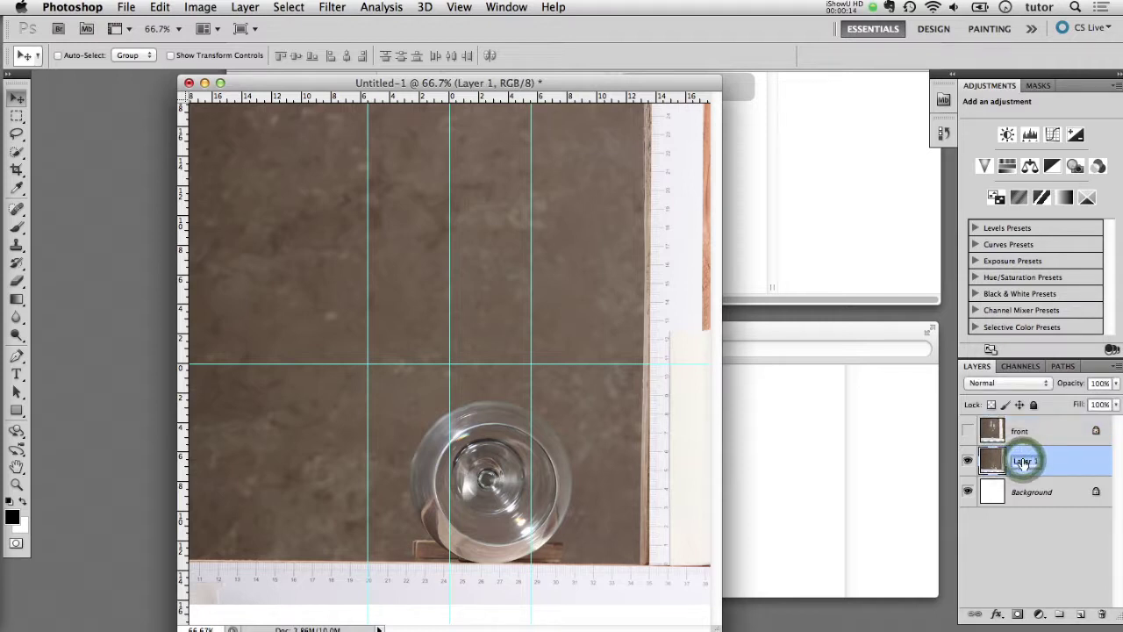
text(top)
key(Return)
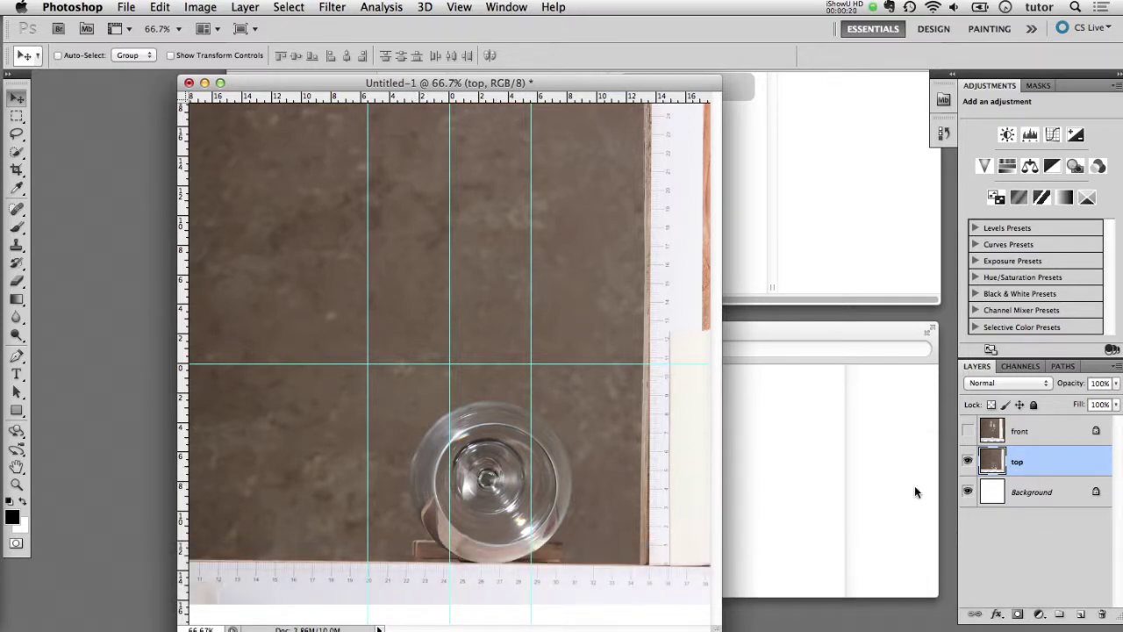
Step: Move the 'top' layer up and left so the top-view glass centres on the guide crossing
click(16, 98)
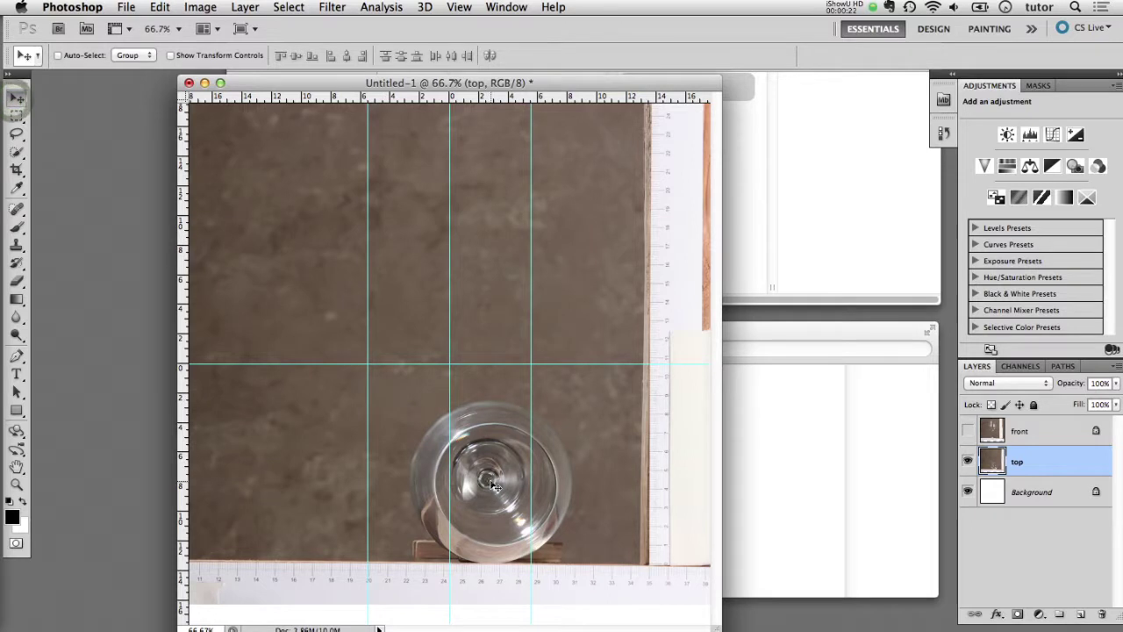
drag(488, 480, 448, 359)
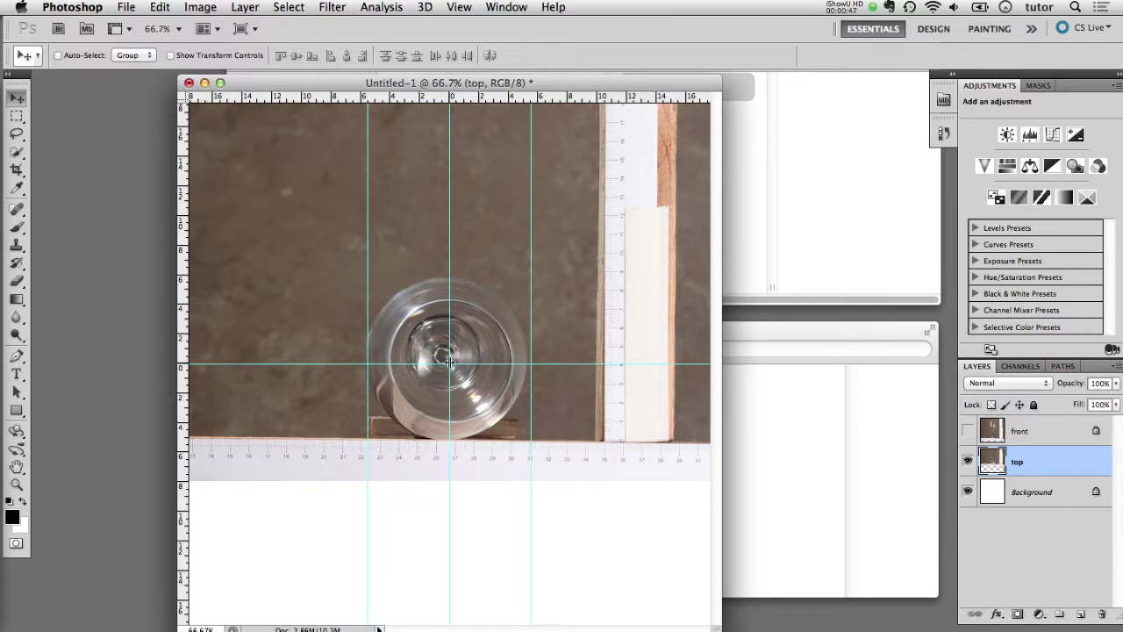
Step: Zoom in and align the two vertical guides with the top-view glass's rim edges
key(super+equal)
key(super+equal)
drag(722, 349, 680, 349)
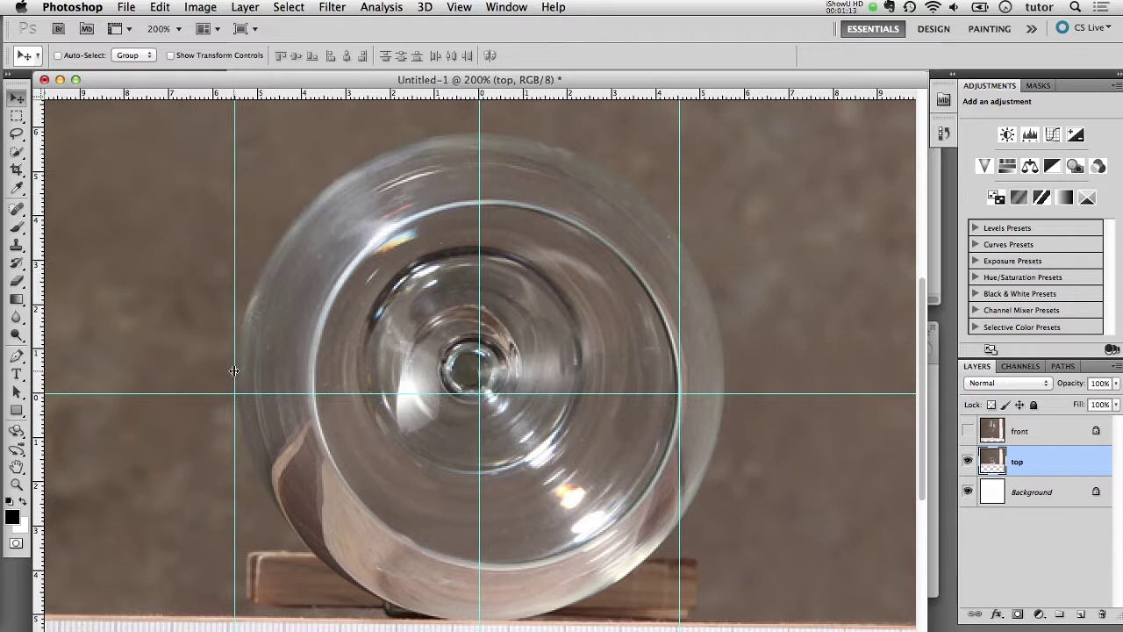
drag(233, 370, 313, 380)
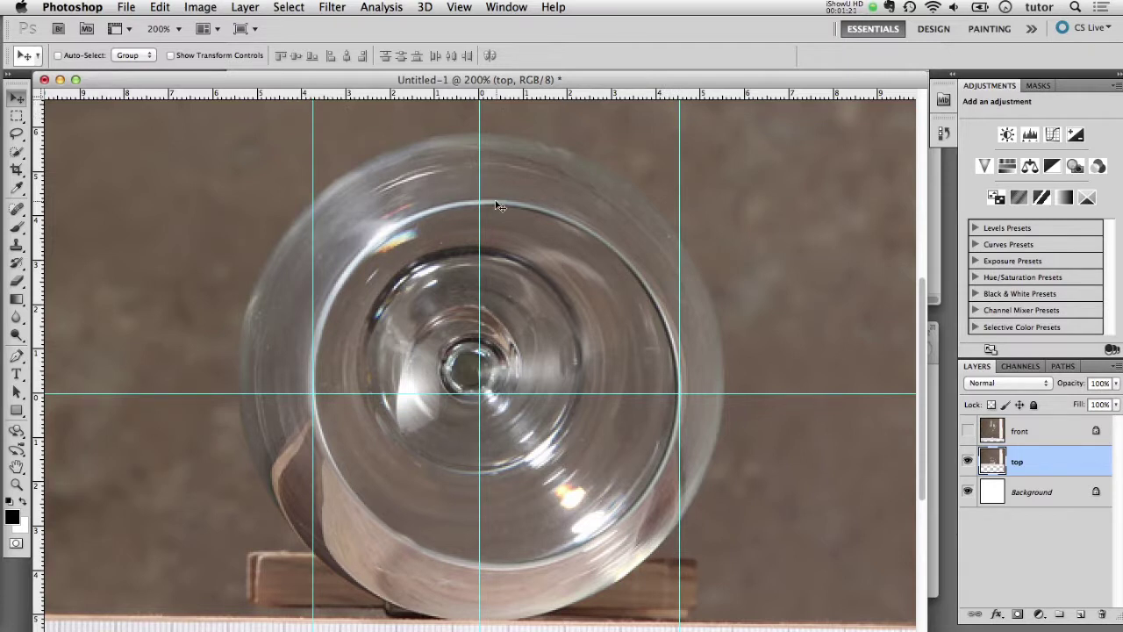
click(18, 98)
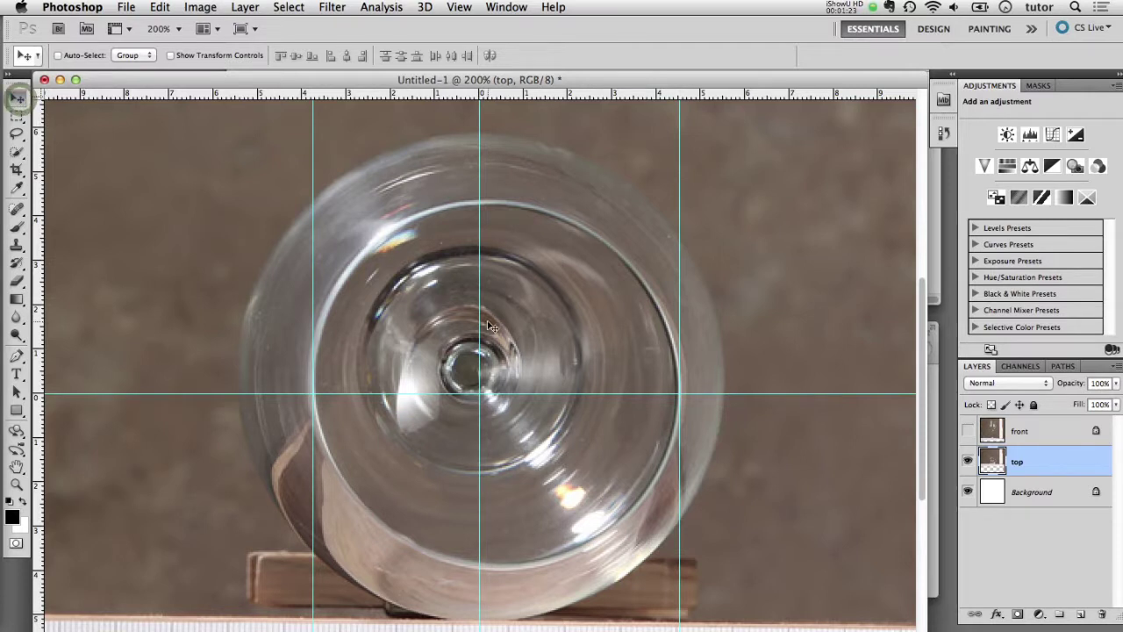
drag(489, 327, 468, 326)
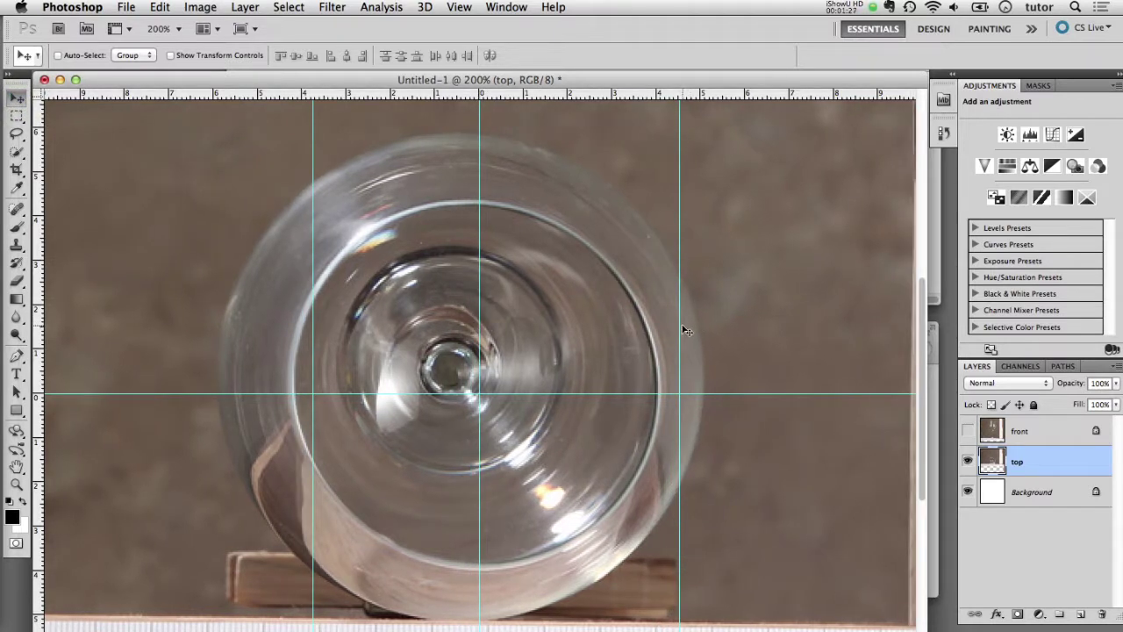
drag(677, 326, 661, 325)
drag(311, 336, 292, 339)
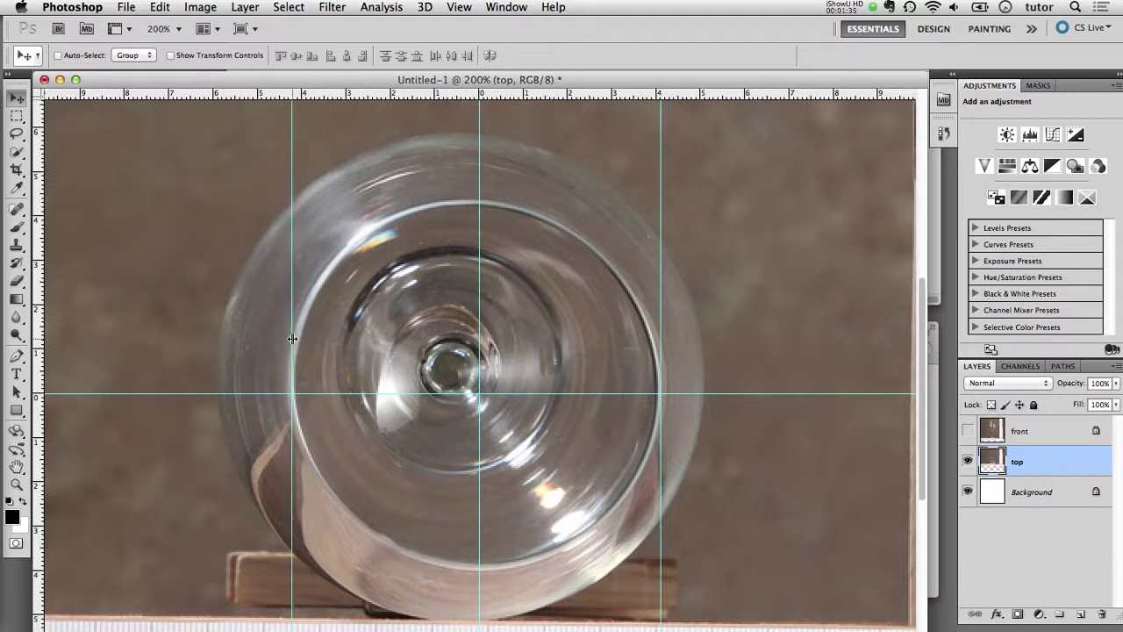
key(Right)
key(Right)
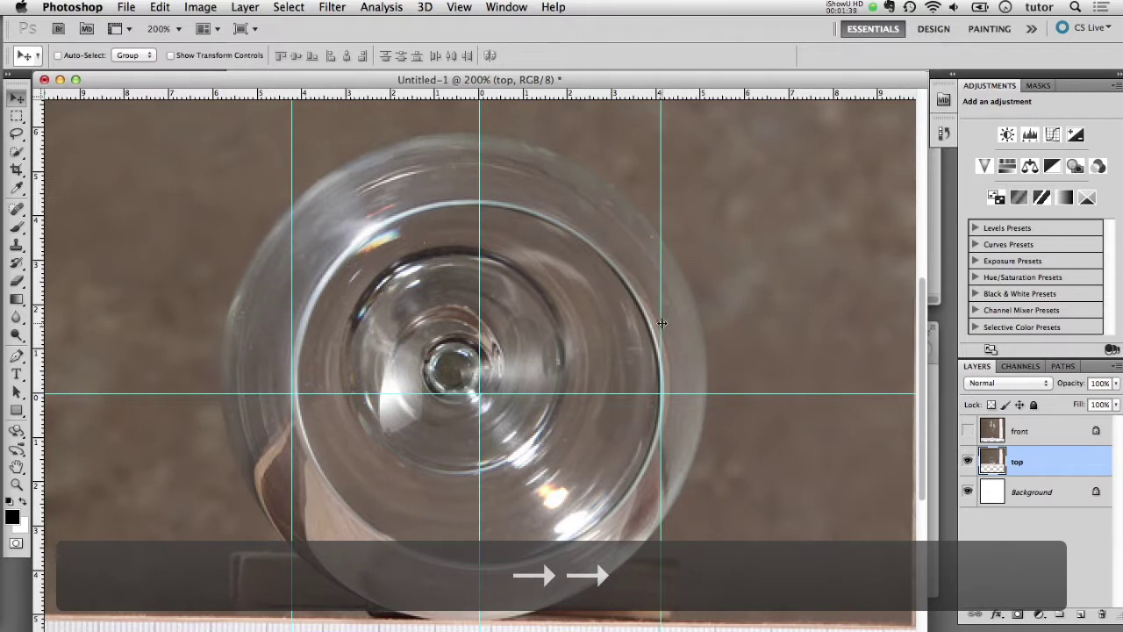
drag(661, 323, 665, 325)
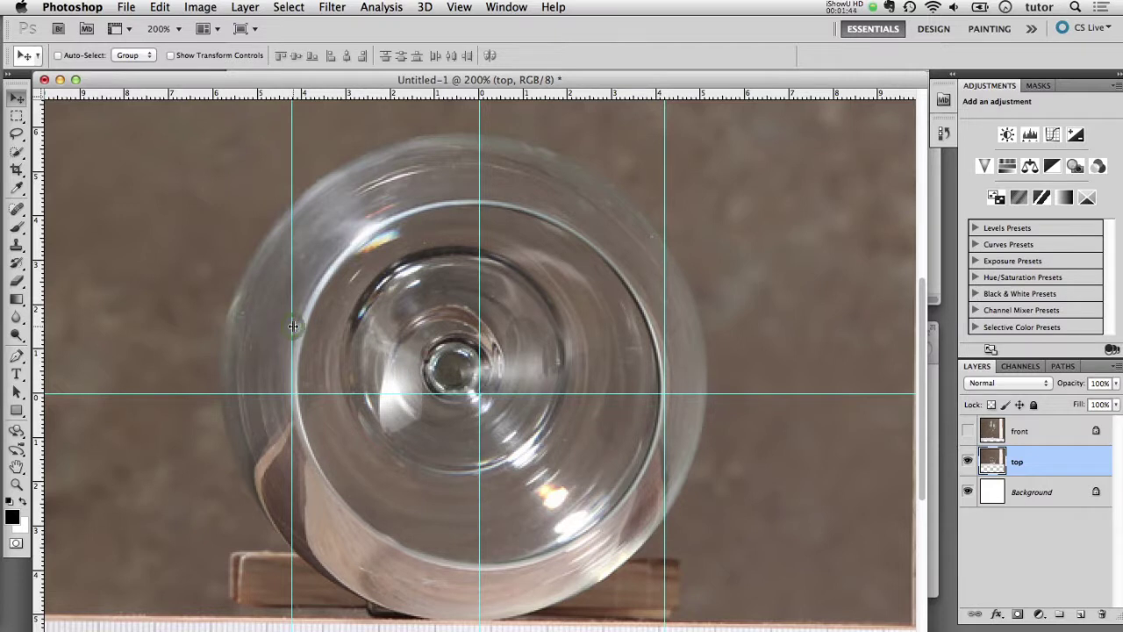
drag(292, 327, 293, 328)
Step: Add horizontal guides at the rim's top and bottom, and nudge the glass down between them
drag(512, 97, 508, 200)
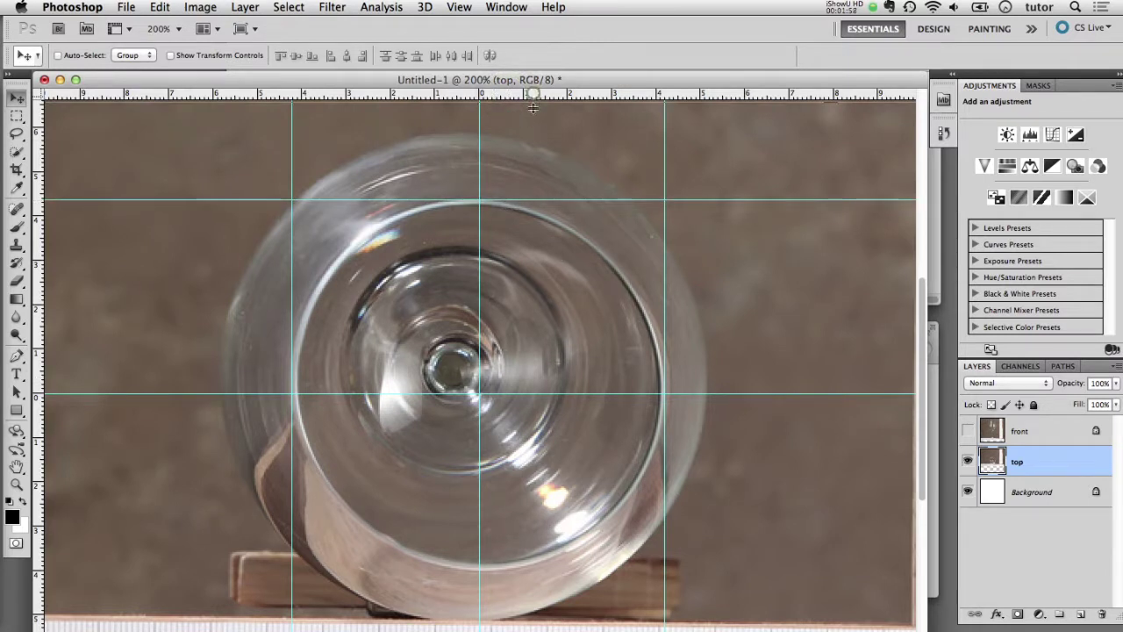
drag(533, 93, 535, 572)
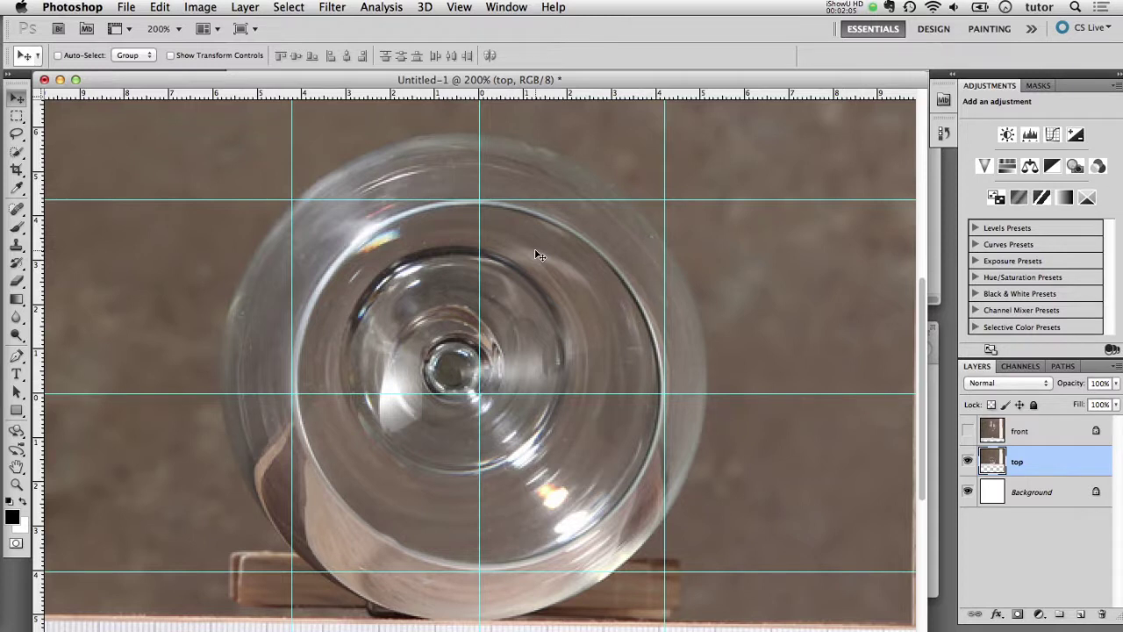
key(Down)
key(Down)
key(Down)
key(Down)
key(Down)
key(Down)
key(Down)
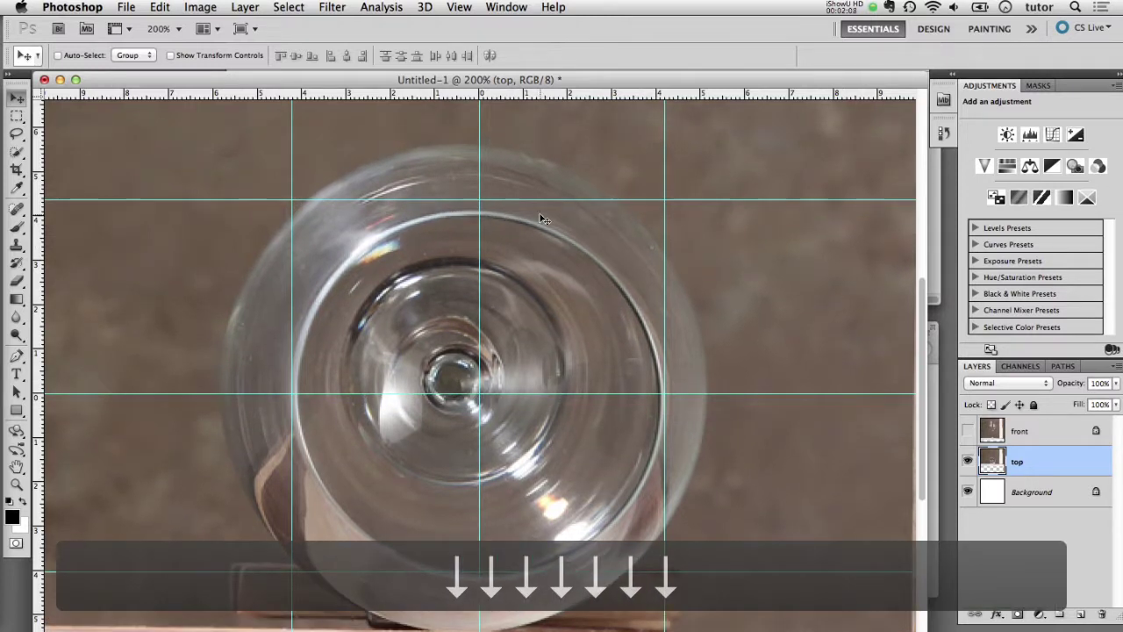
Step: Zoom out to the whole canvas, lock the top layer's transparency, and show the front layer again
click(15, 483)
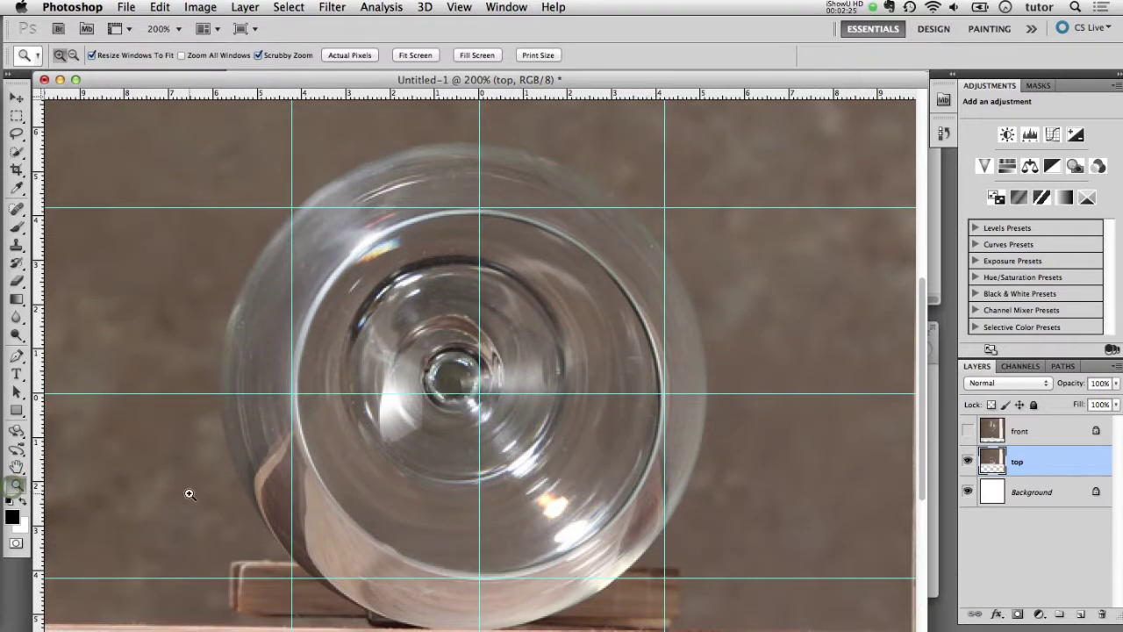
alt+click(509, 369)
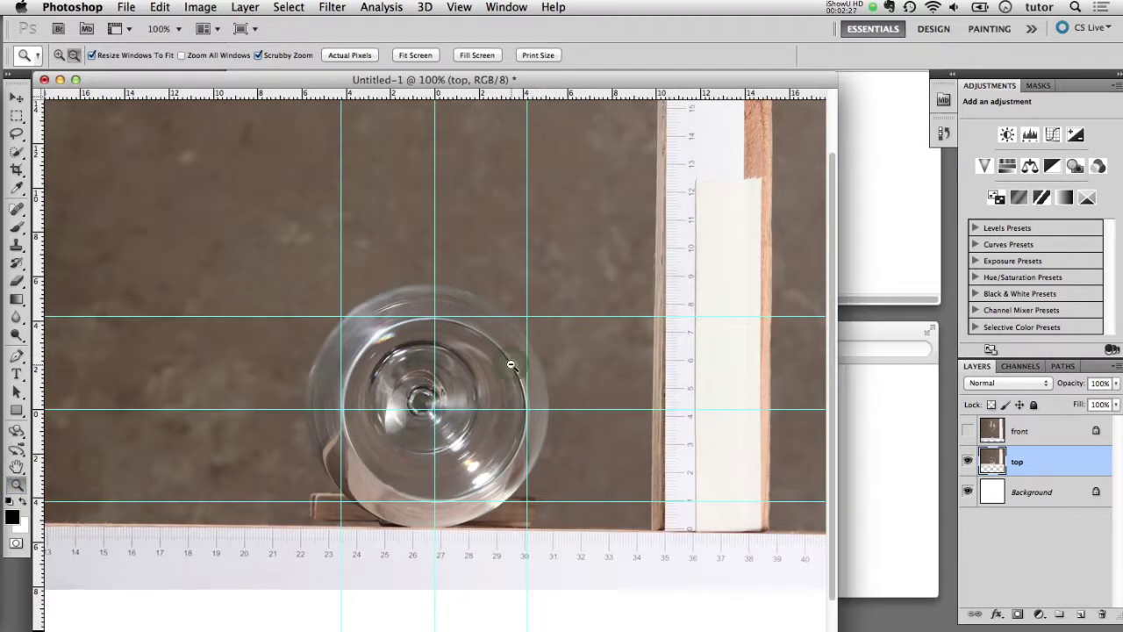
alt+click(511, 367)
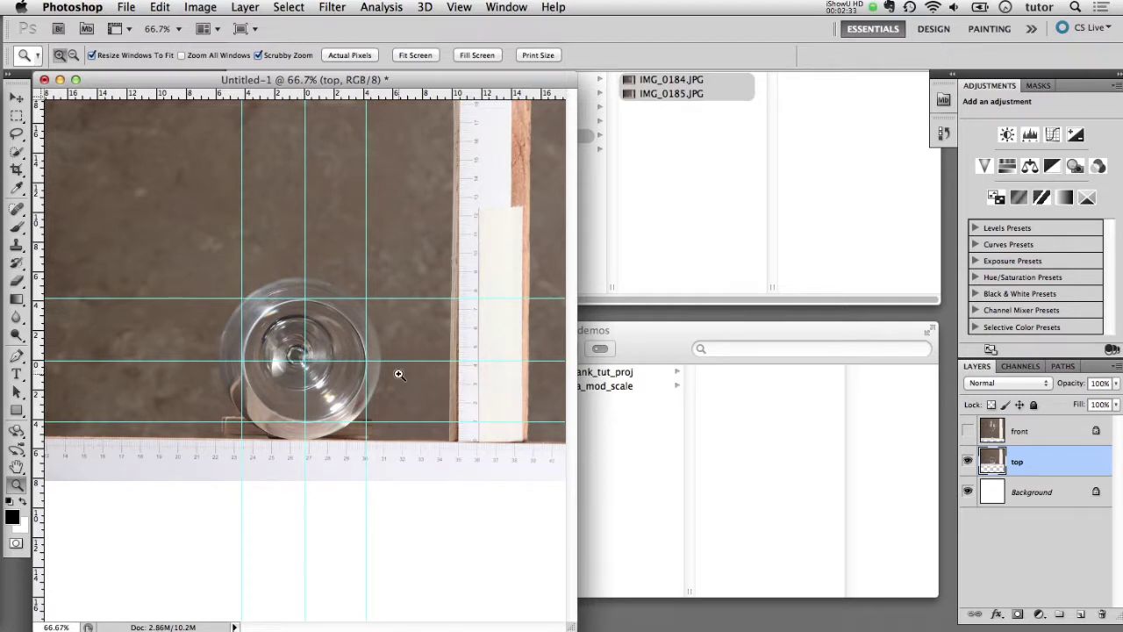
click(991, 404)
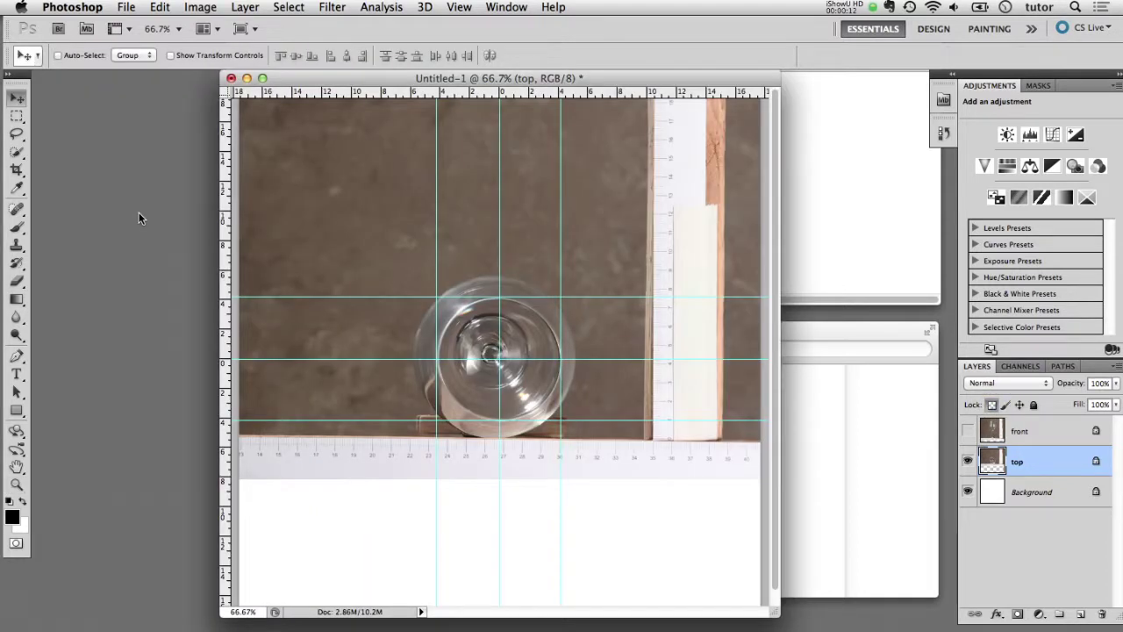
click(968, 431)
Step: Save the layered document as wine_glass.psd in the photoshop folder, then select the front layer
click(128, 7)
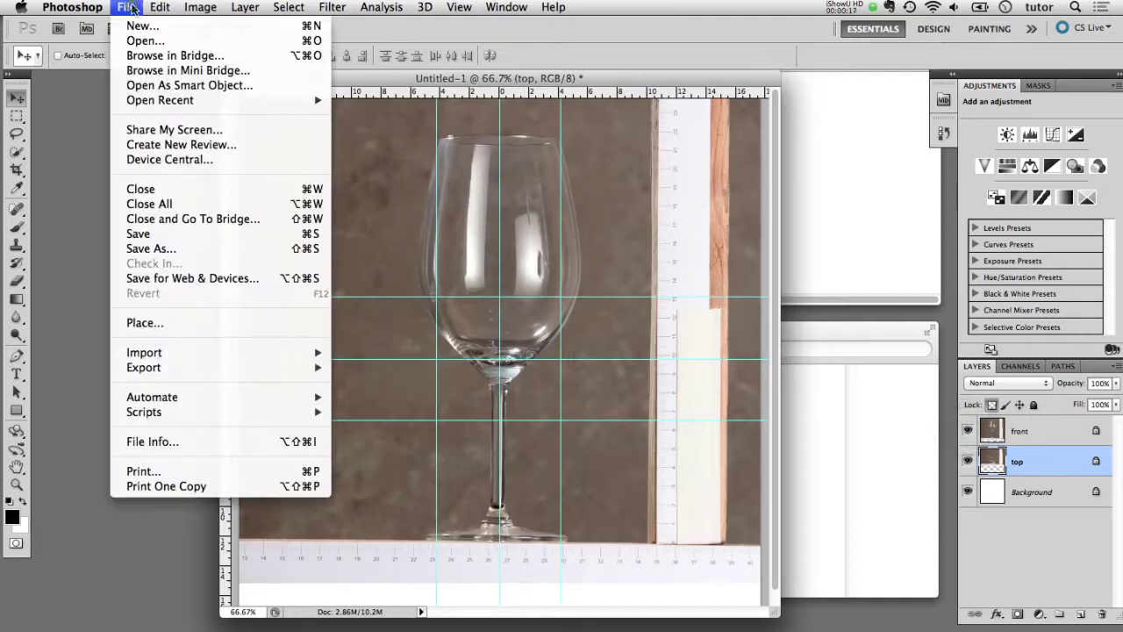
click(185, 250)
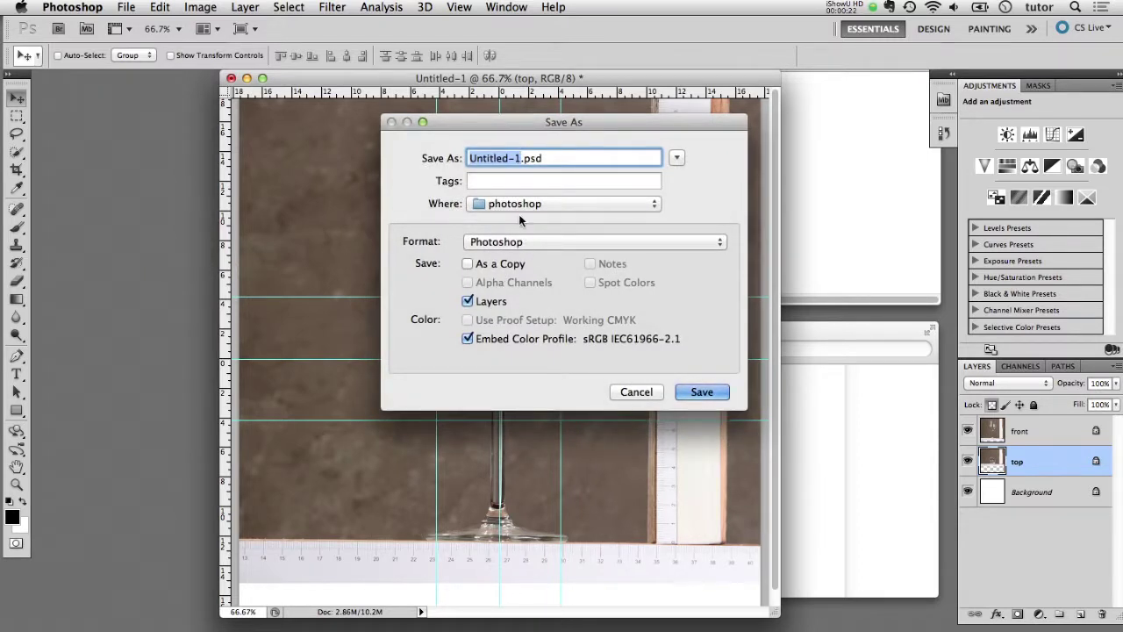
text(wine_)
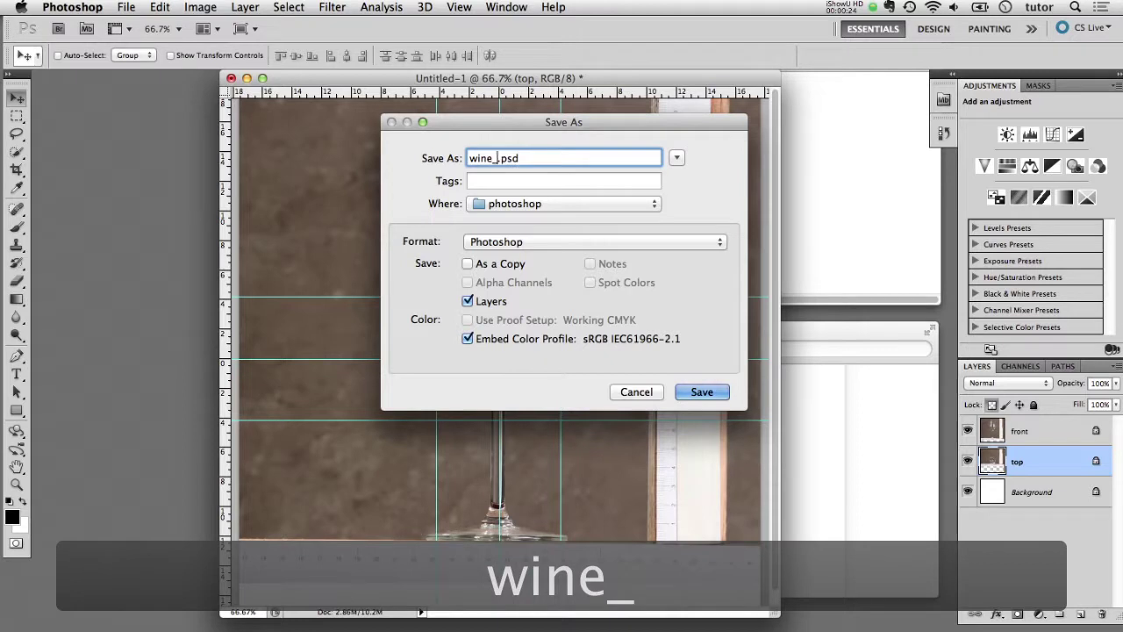
text(glass)
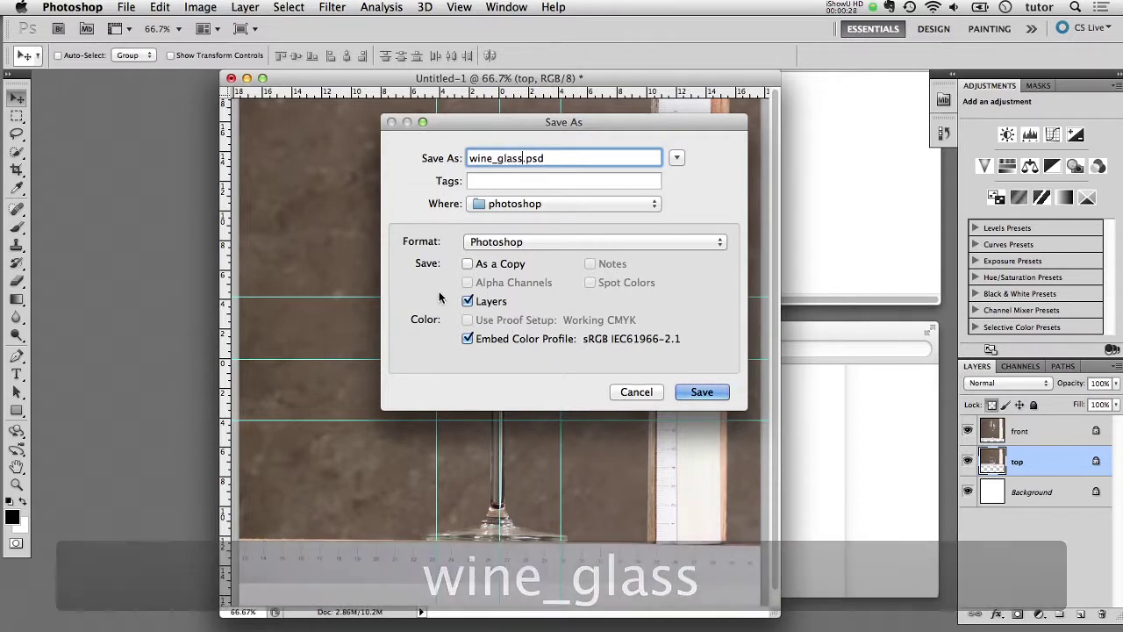
click(702, 392)
click(1050, 438)
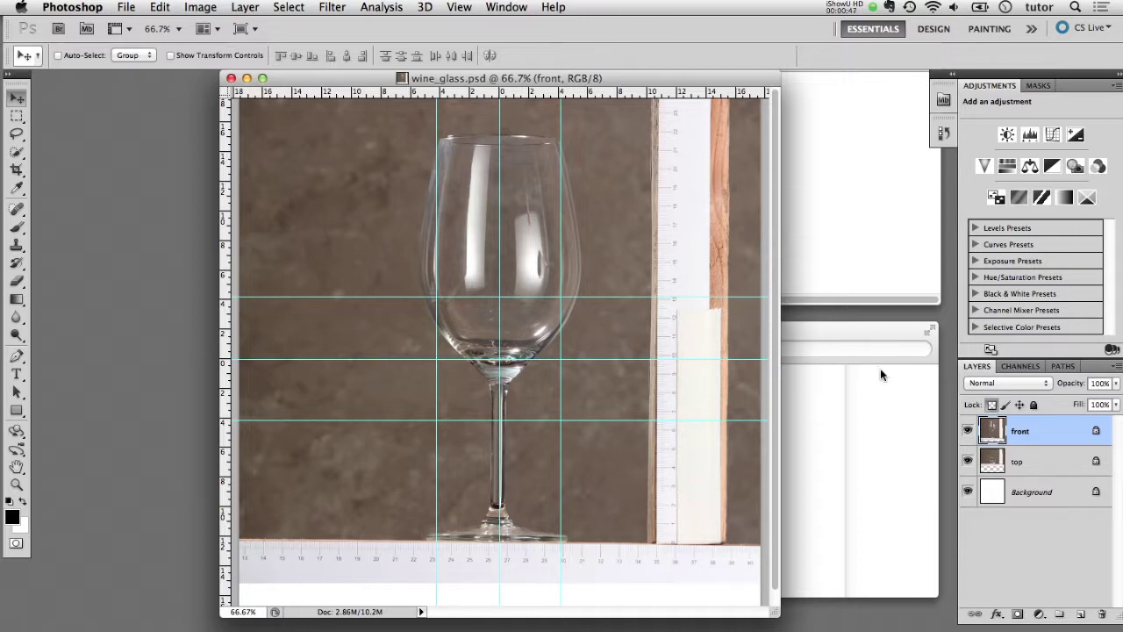
Step: Save a JPEG copy of the front view as wine_front.jpg at quality 10
click(129, 7)
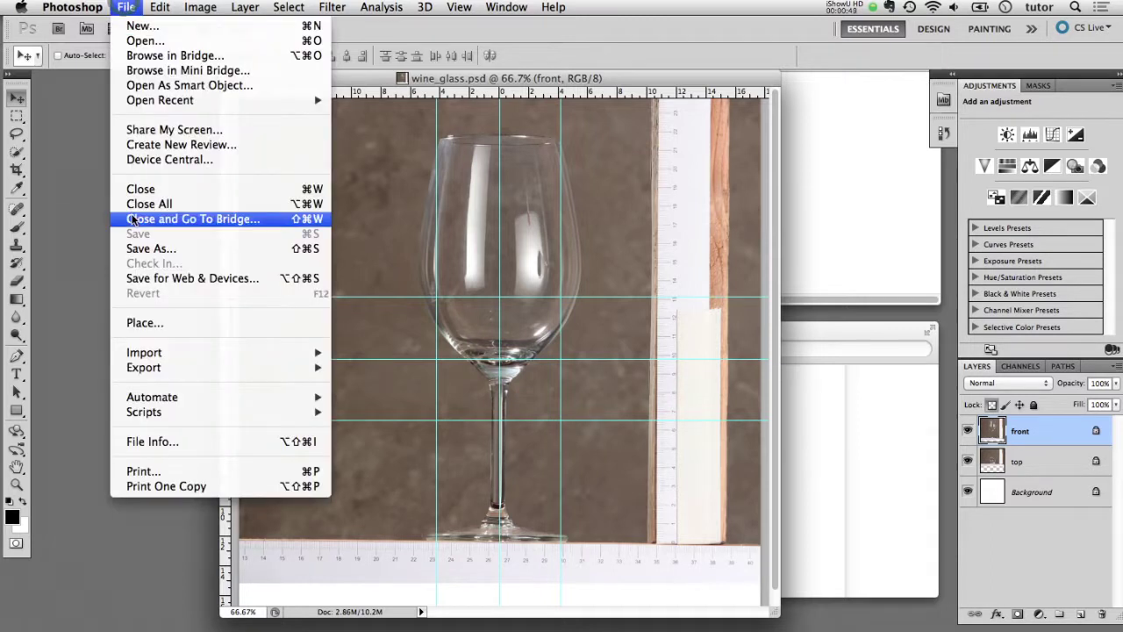
click(137, 246)
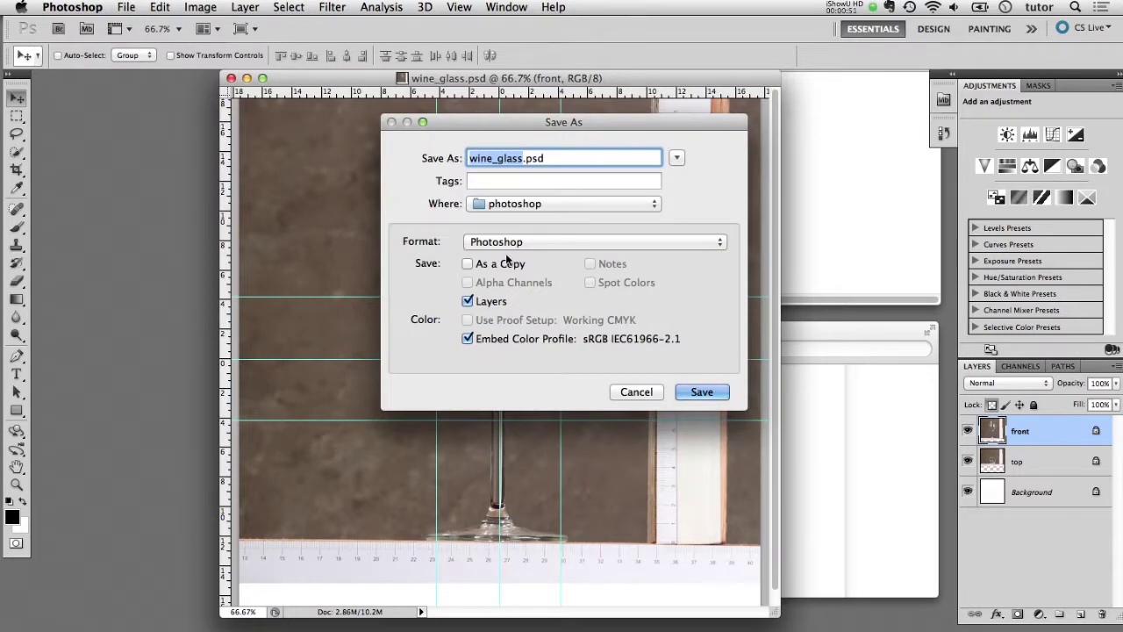
click(504, 241)
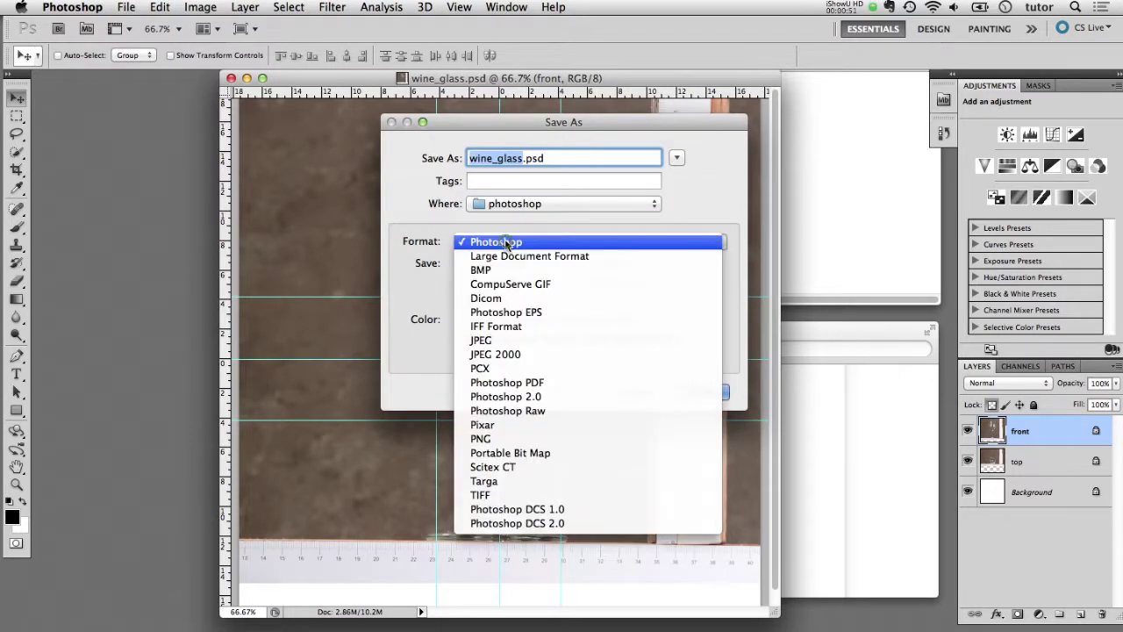
click(495, 340)
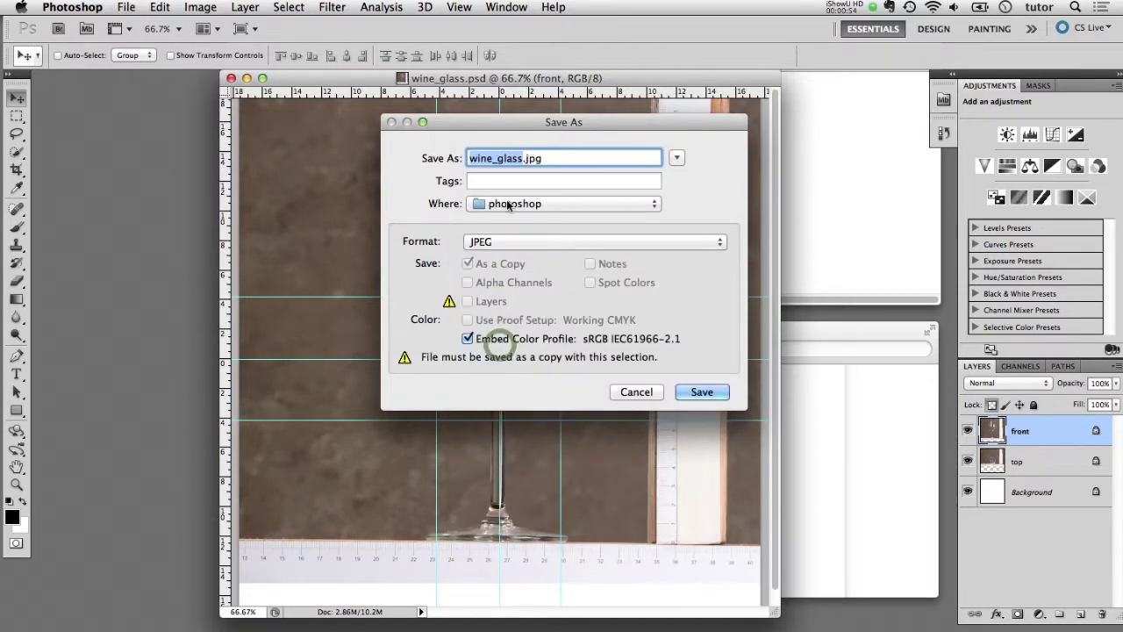
click(523, 157)
key(BackSpace)
key(BackSpace)
key(BackSpace)
key(BackSpace)
key(BackSpace)
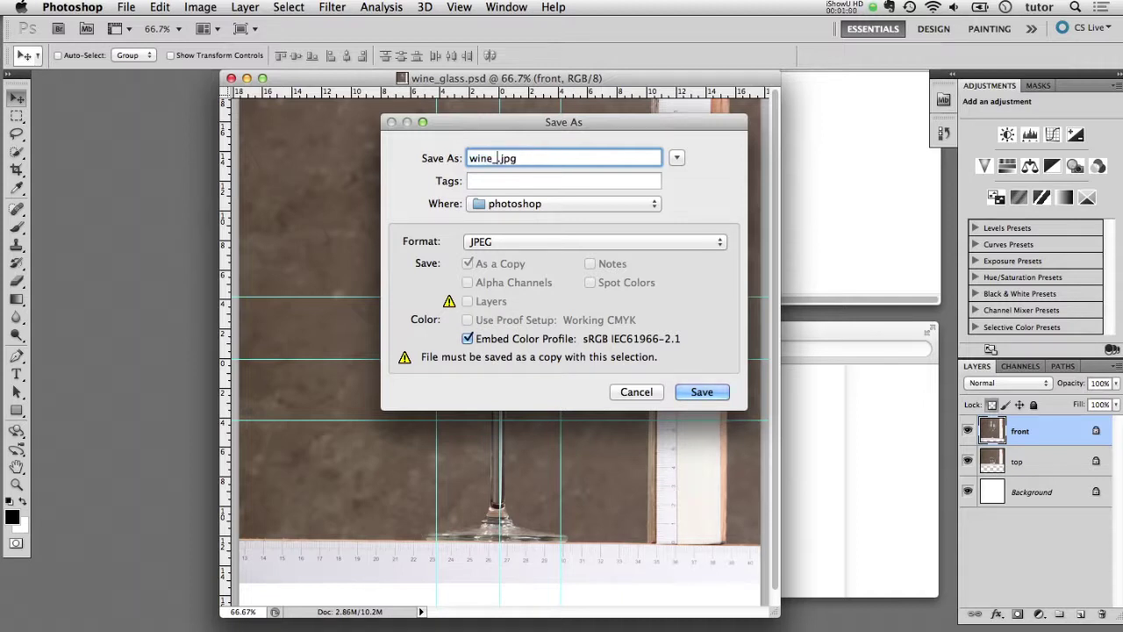
text(front)
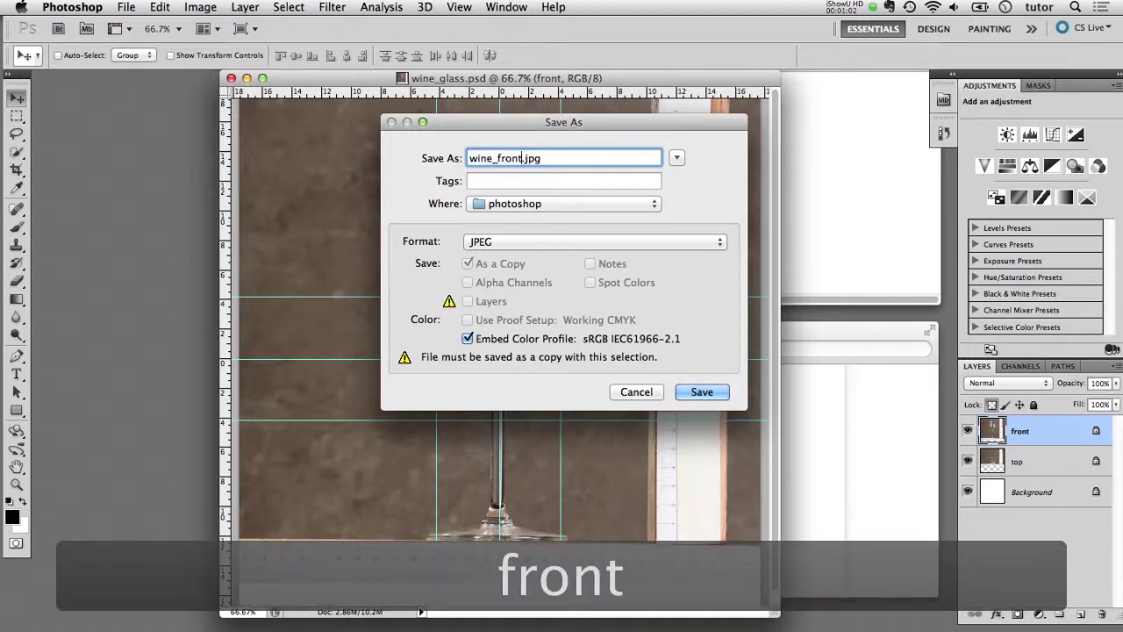
click(674, 391)
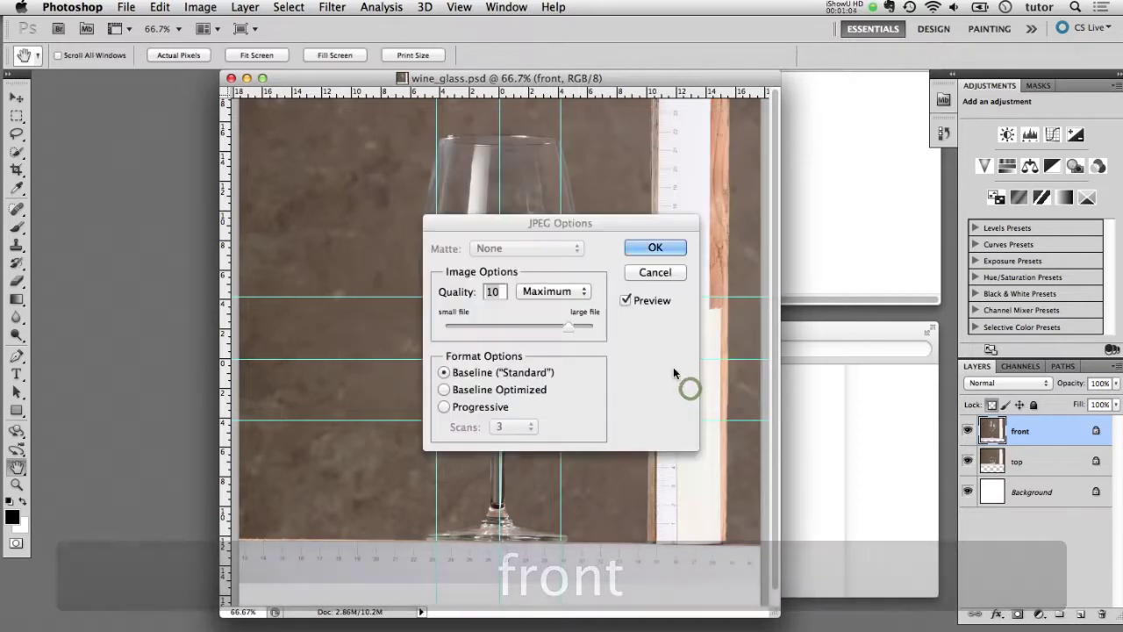
click(662, 250)
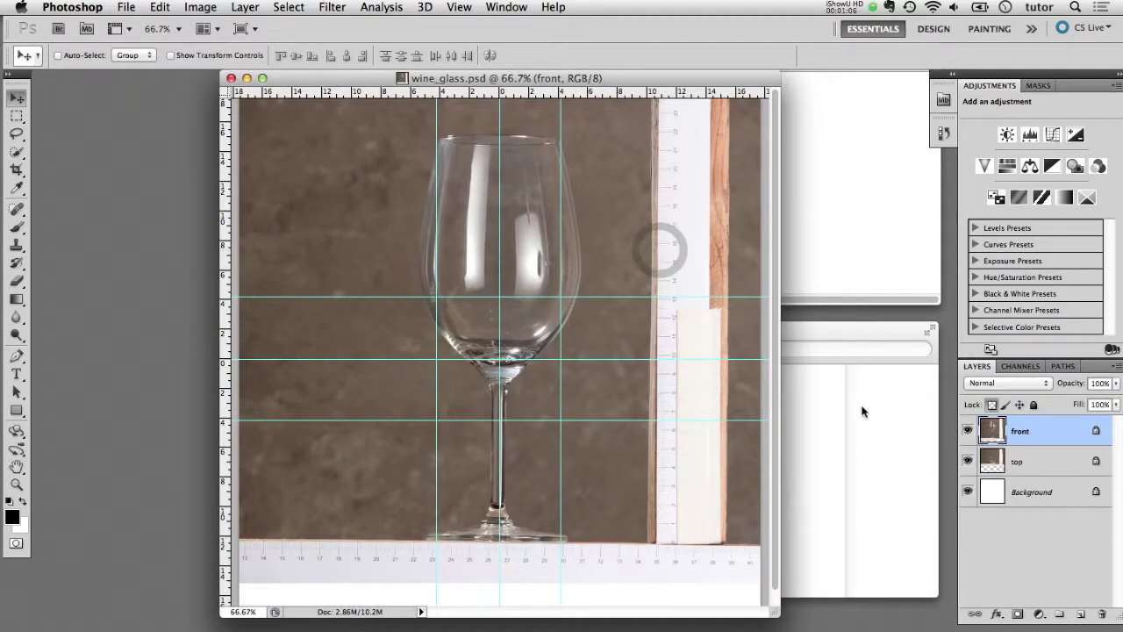
Step: Hide the front layer, select the top layer, and save a JPEG copy as wine_top.jpg at quality 10
click(967, 431)
click(1016, 461)
click(125, 7)
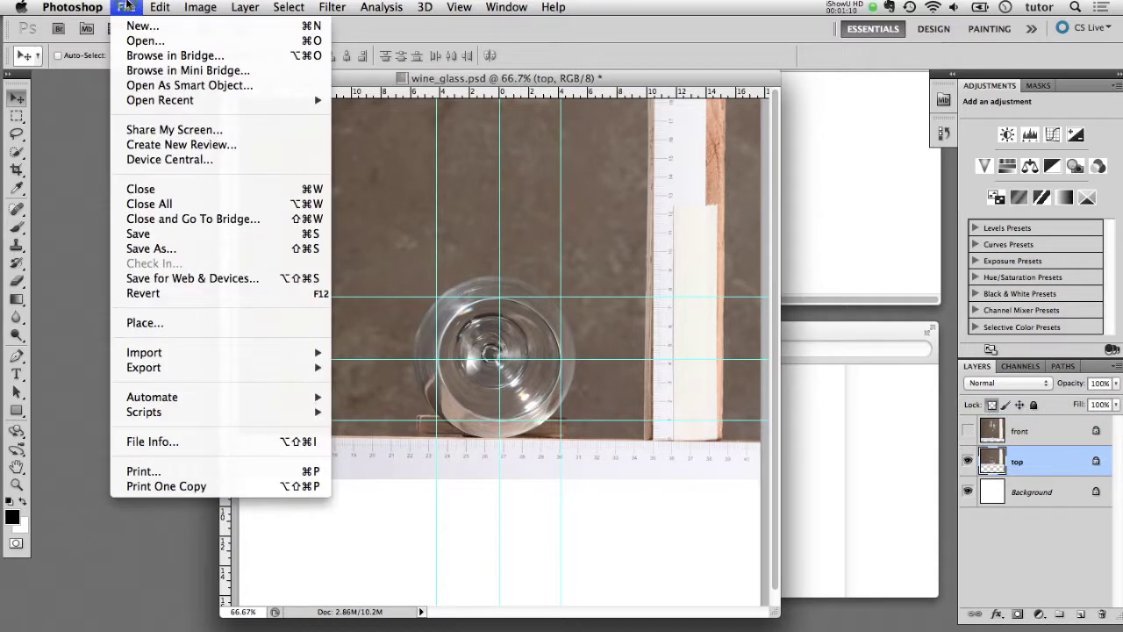
click(145, 248)
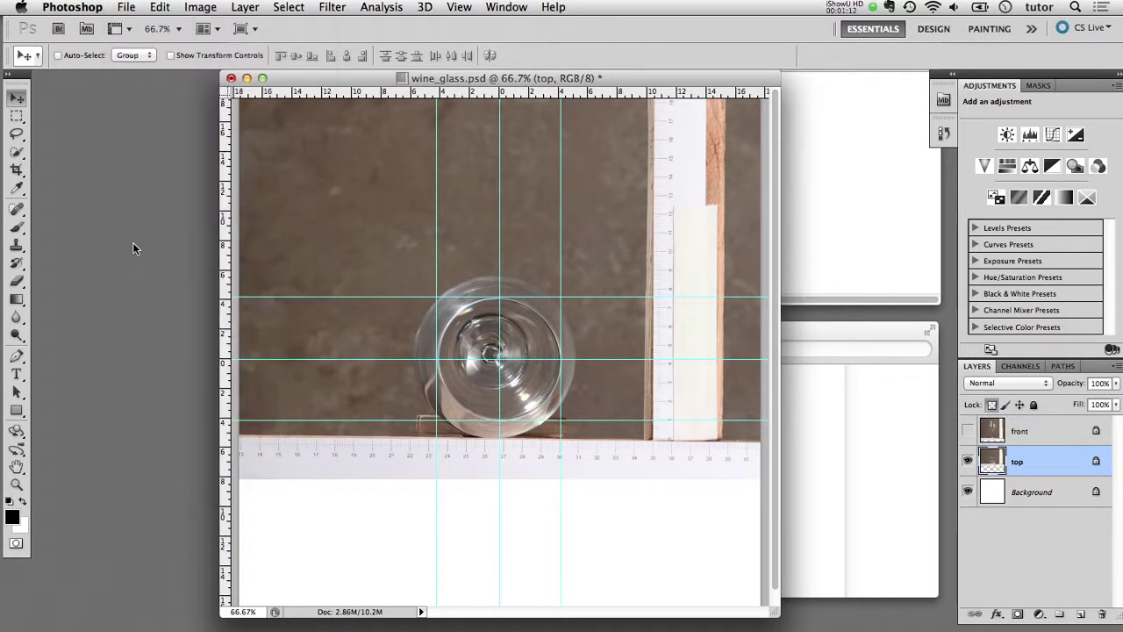
click(556, 242)
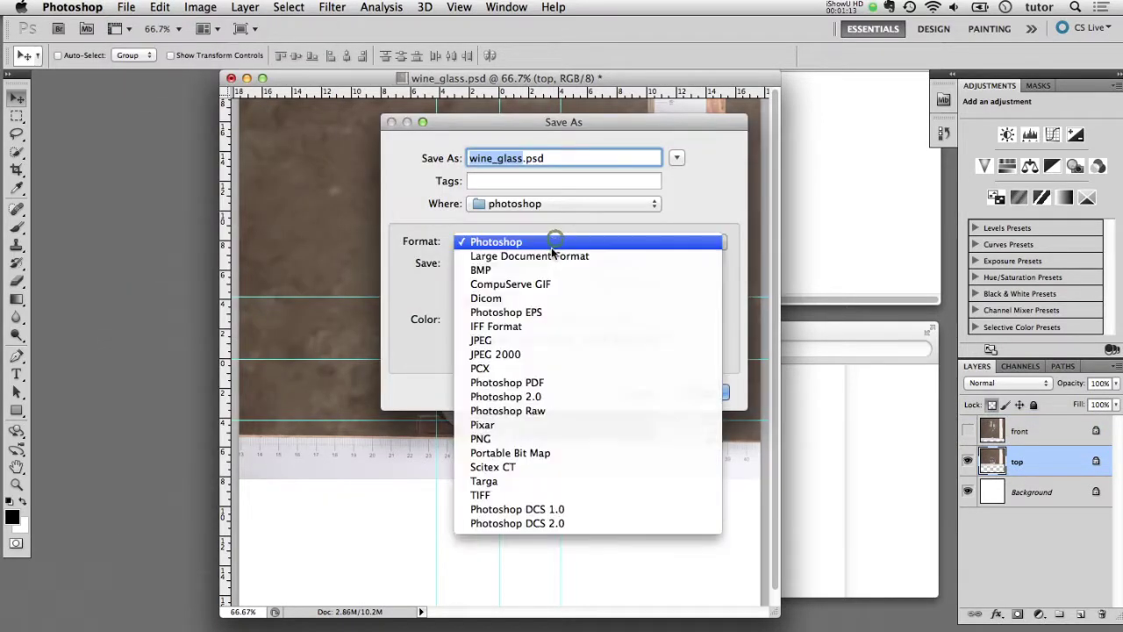
click(546, 337)
click(523, 159)
key(BackSpace)
key(BackSpace)
key(BackSpace)
key(BackSpace)
key(BackSpace)
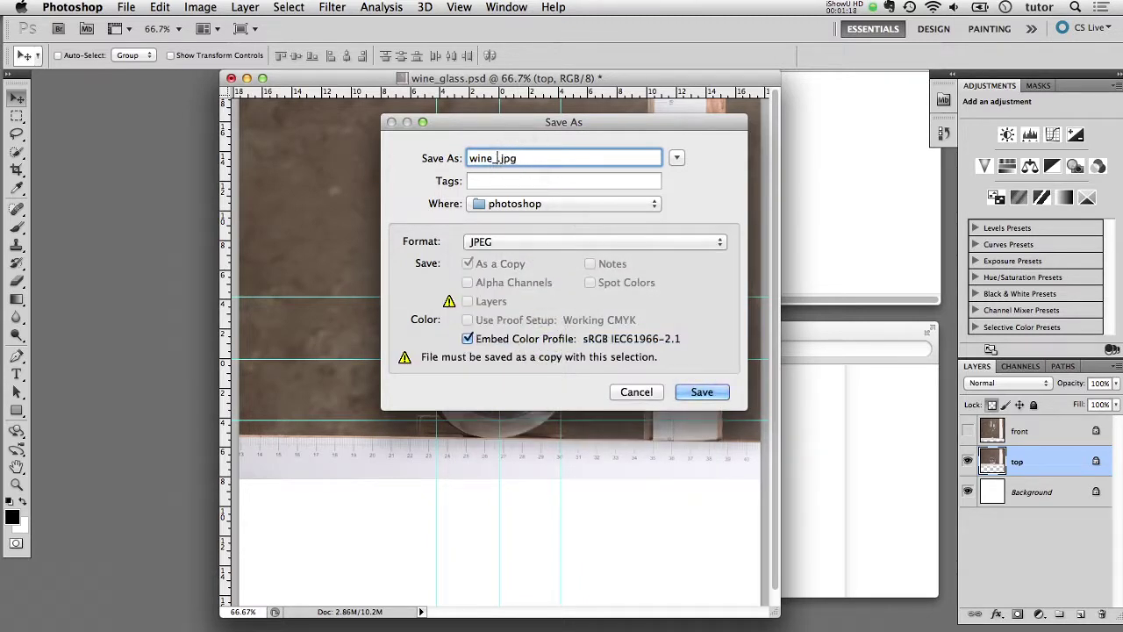
text(top)
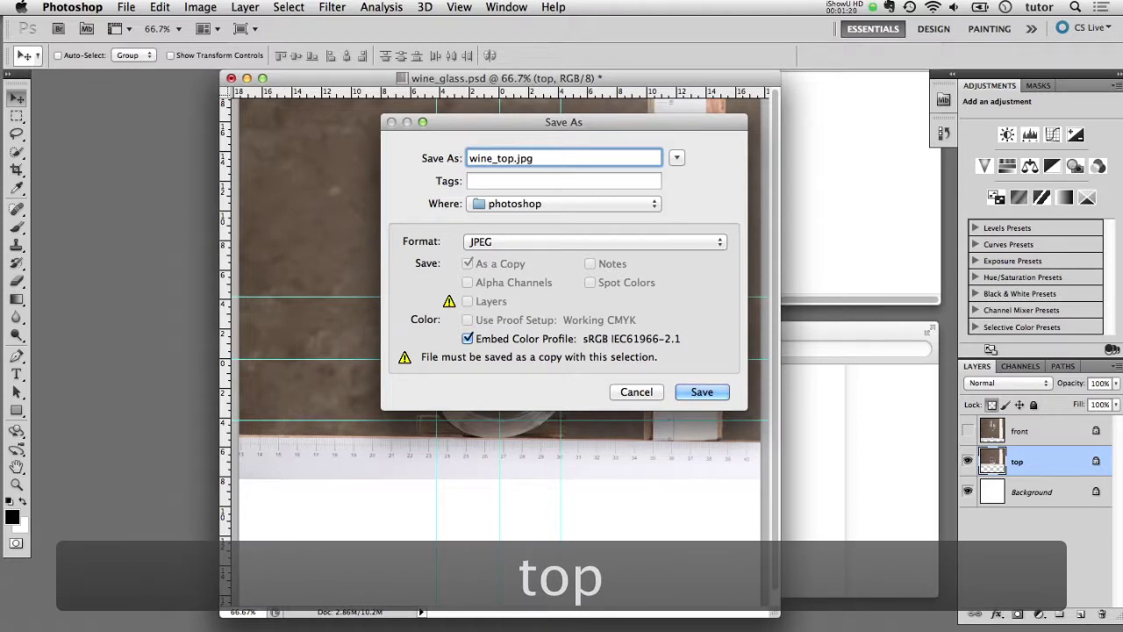
click(702, 396)
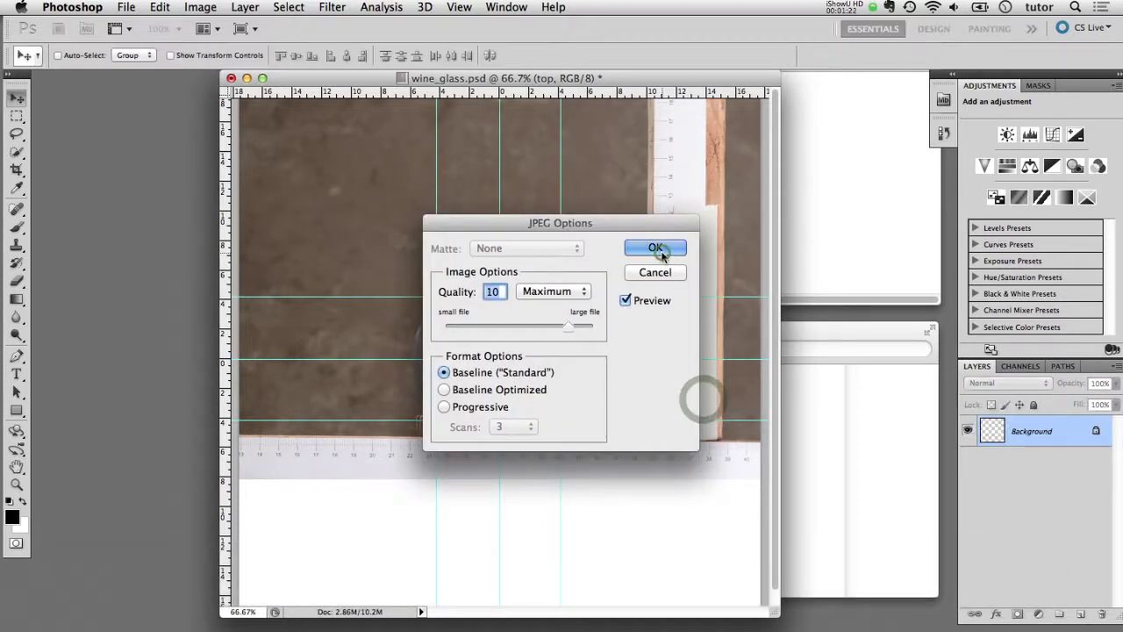
click(657, 249)
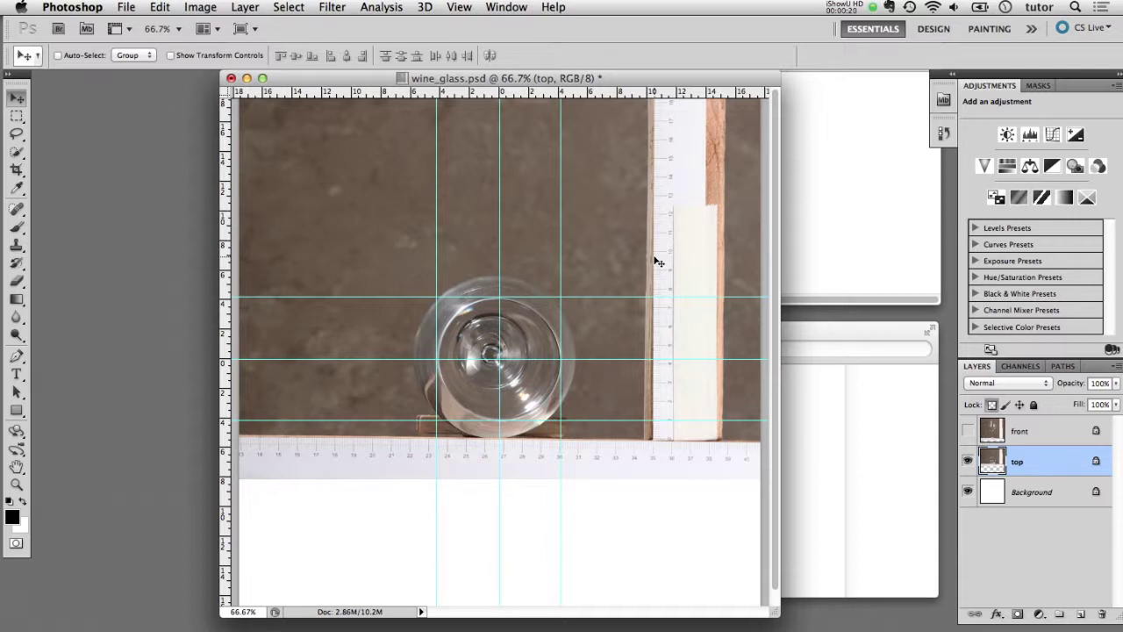
Step: Switch to Finder to see wine_front.jpg, wine_glass.psd and wine_top.jpg in the photoshop folder
key(super+Tab)
key(super+Tab)
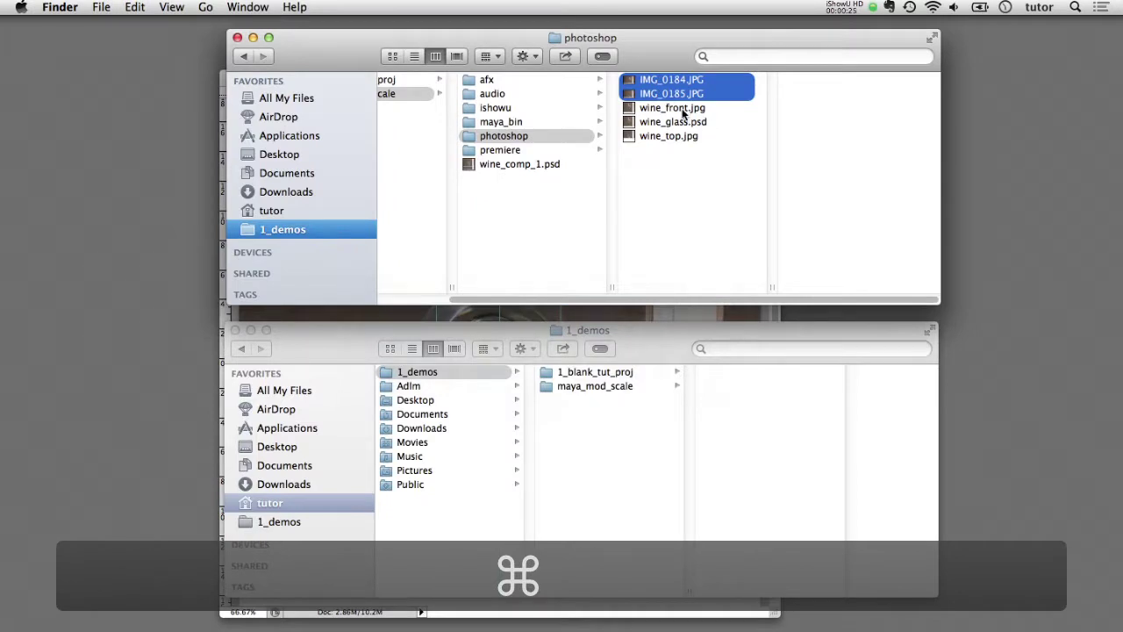